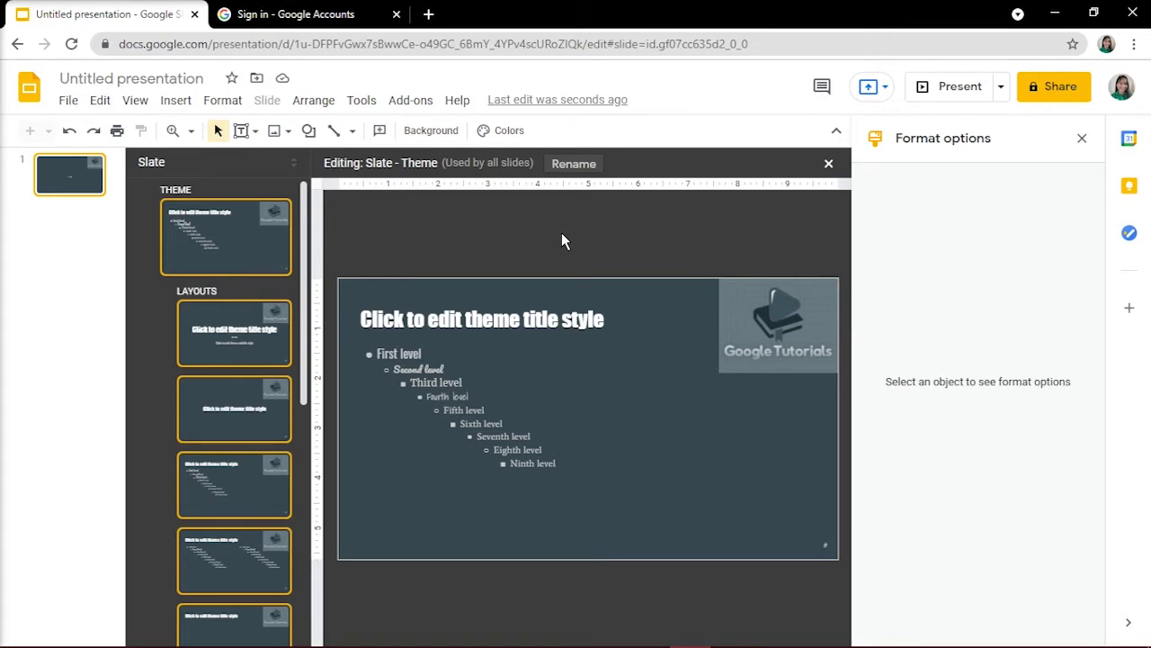
- Switch to the 'Sign in - Google Accounts' tab to reach the Slides start page
left_click(335, 15)
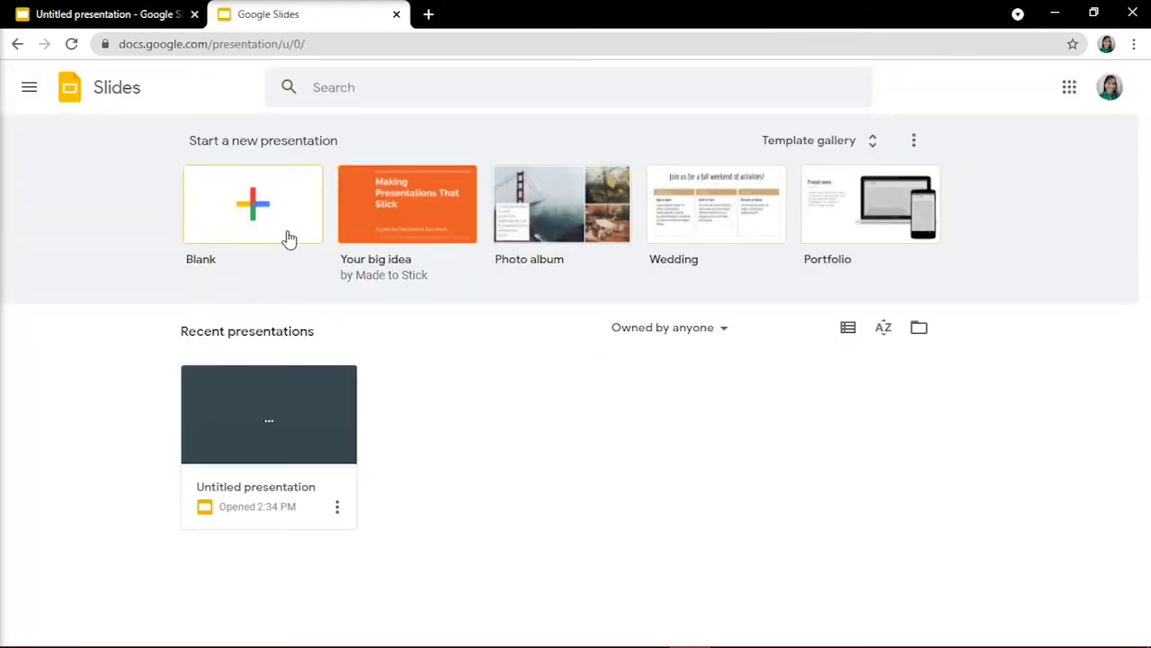
- Create a new blank presentation from the Slides home page and bring up the View menu
left_click(286, 233)
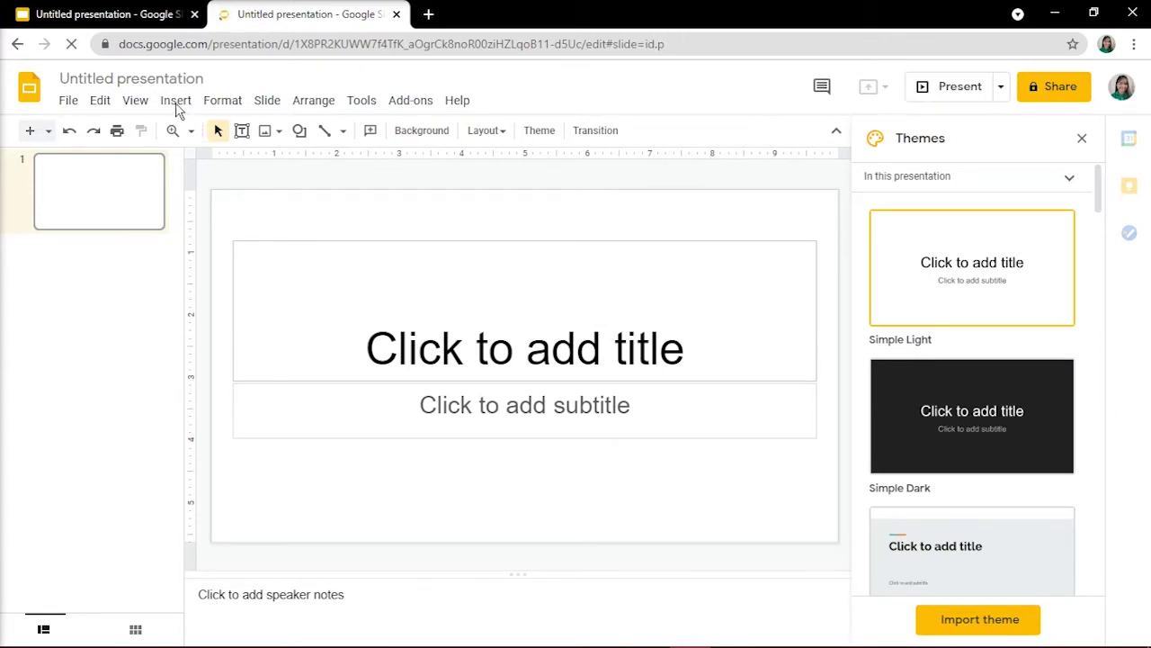
left_click(137, 101)
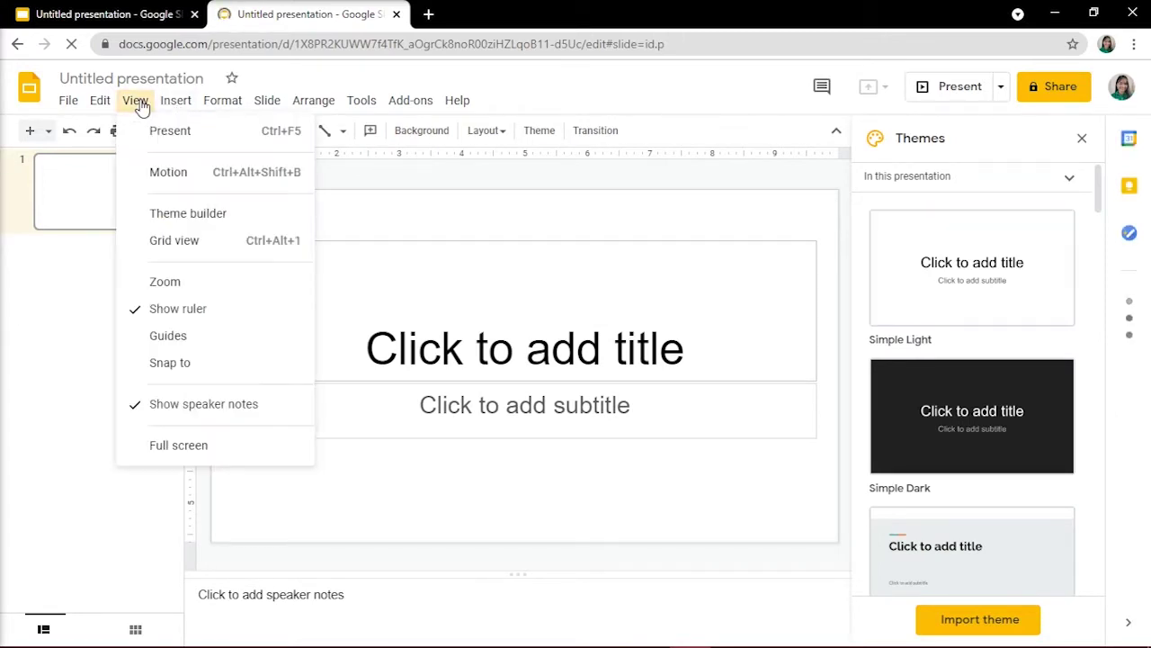
- Apply the Slate theme in the theme builder to replace Simple Light
left_click(149, 216)
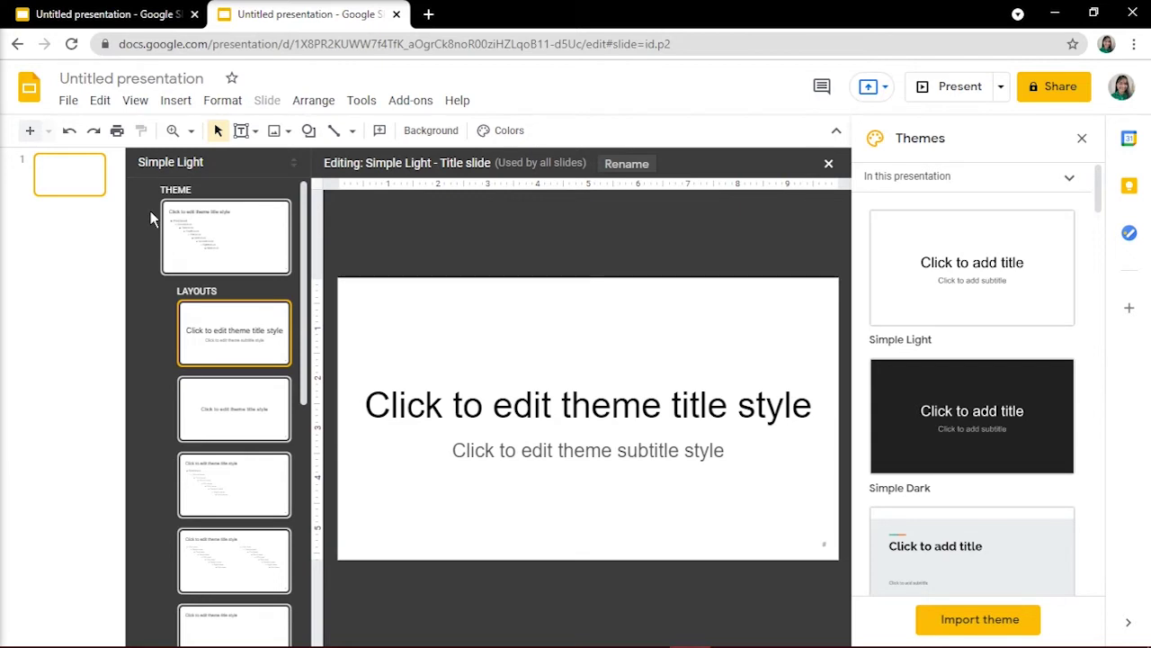
scroll(877, 376, "down", 3)
scroll(885, 379, "down", 4)
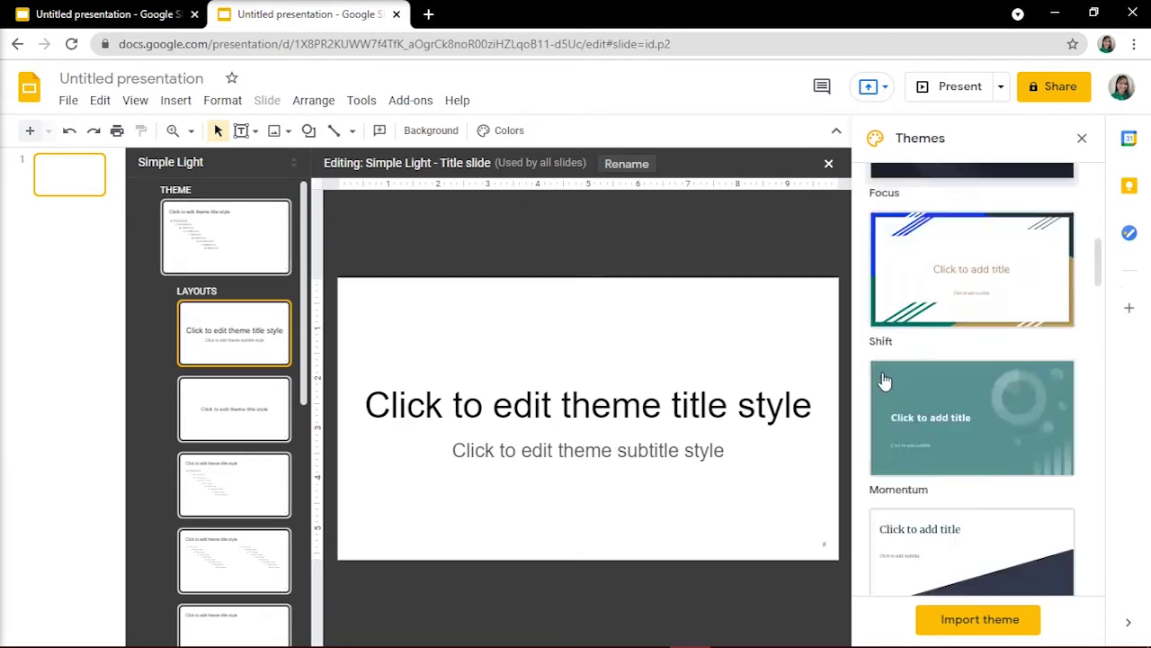
scroll(884, 380, "down", 4)
scroll(884, 380, "down", 3)
scroll(884, 380, "down", 3)
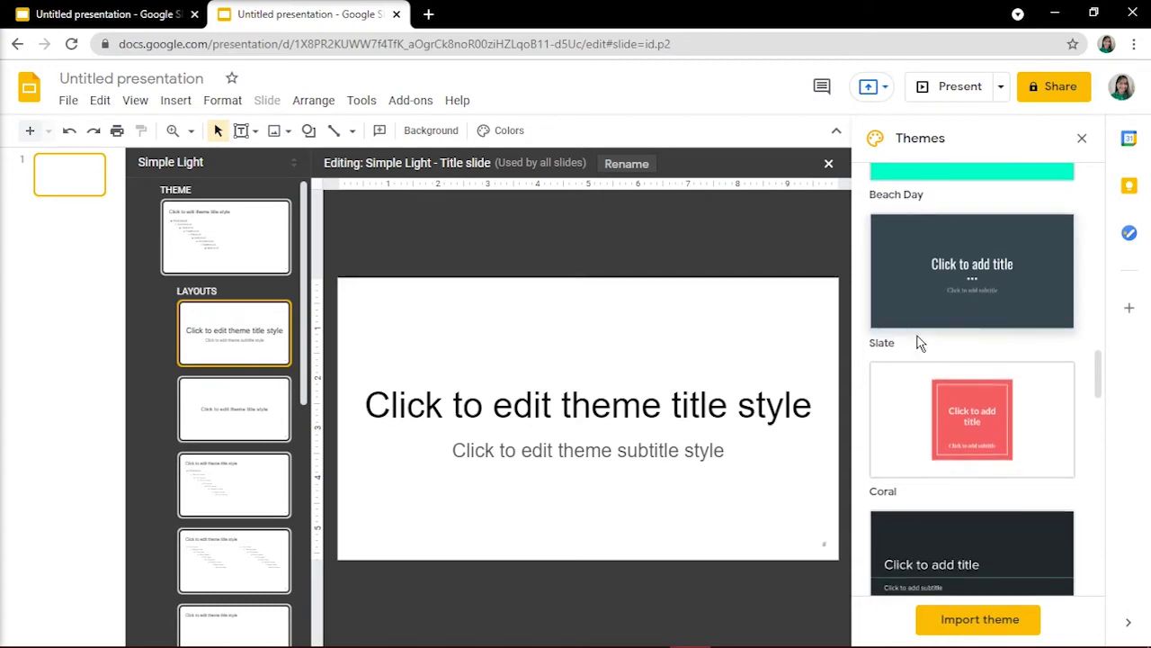
left_click(940, 306)
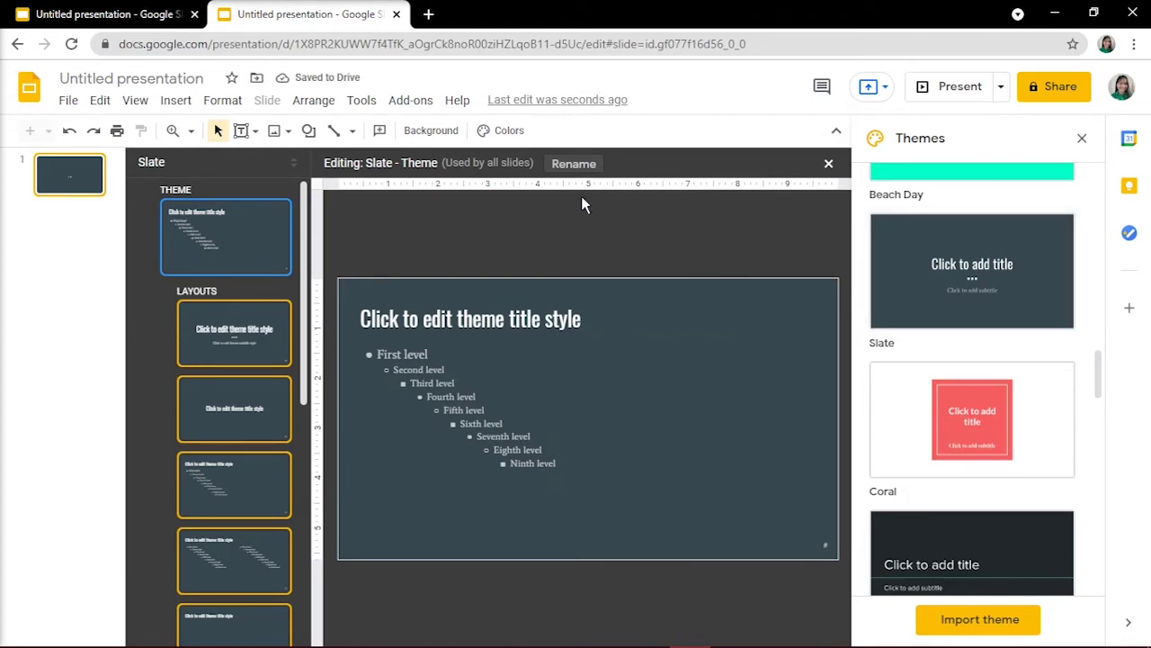
- Rename the theme from 'Slate' to 'Google Slides'
left_click(546, 164)
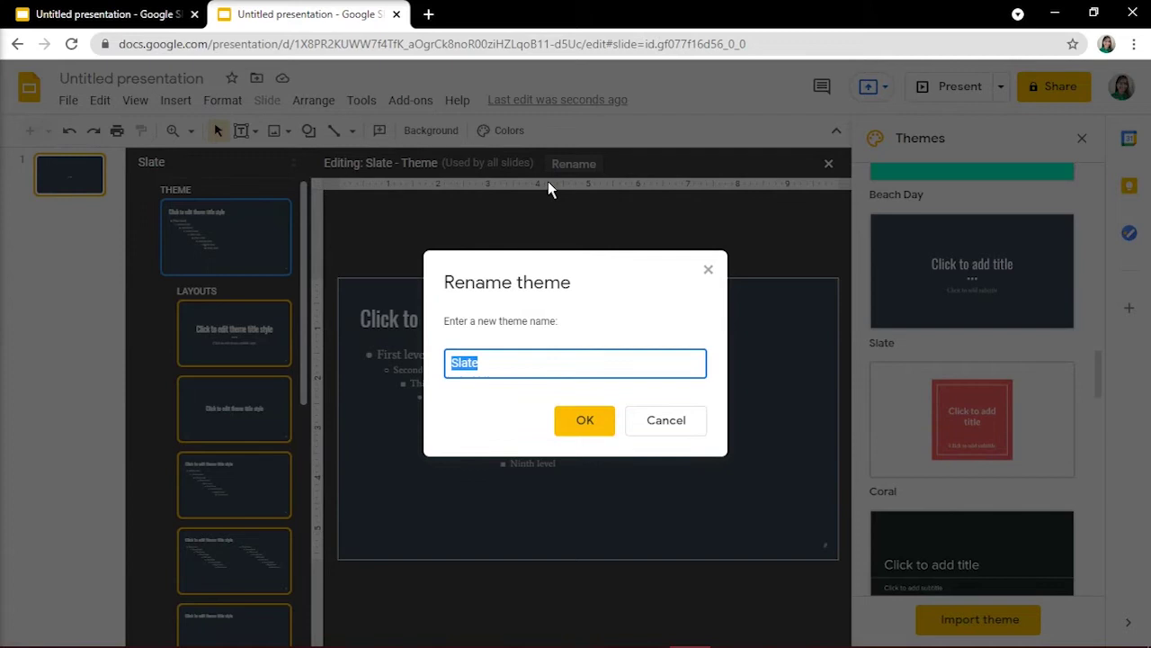
left_click(548, 181)
double_click(503, 362)
type("Google Slides")
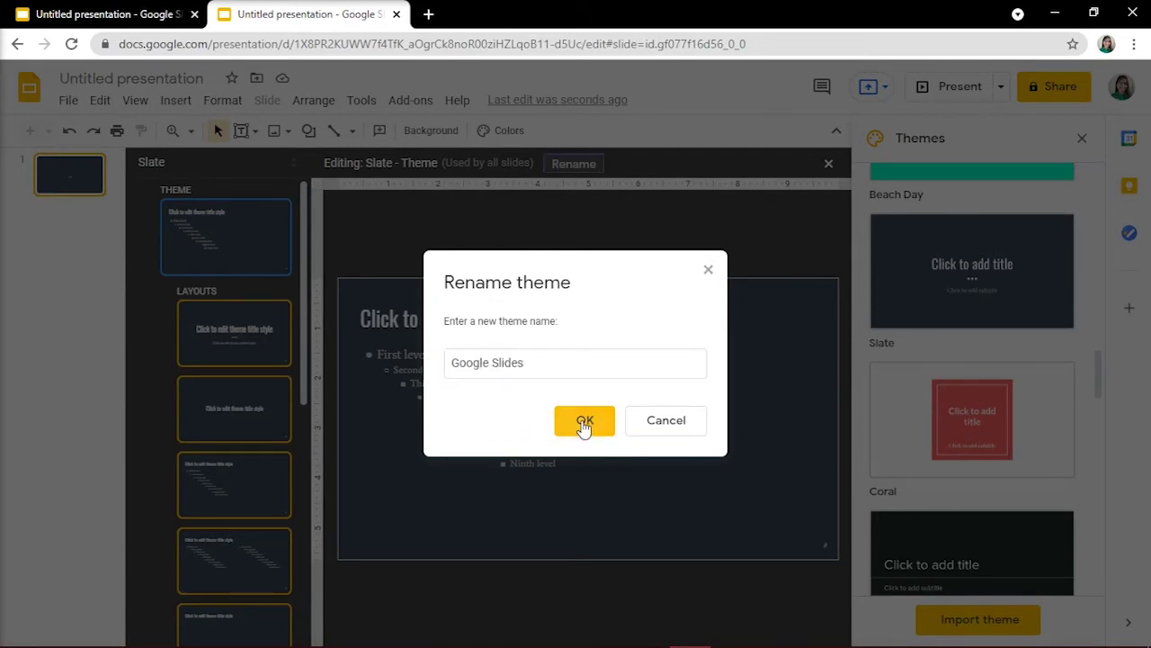
left_click(584, 420)
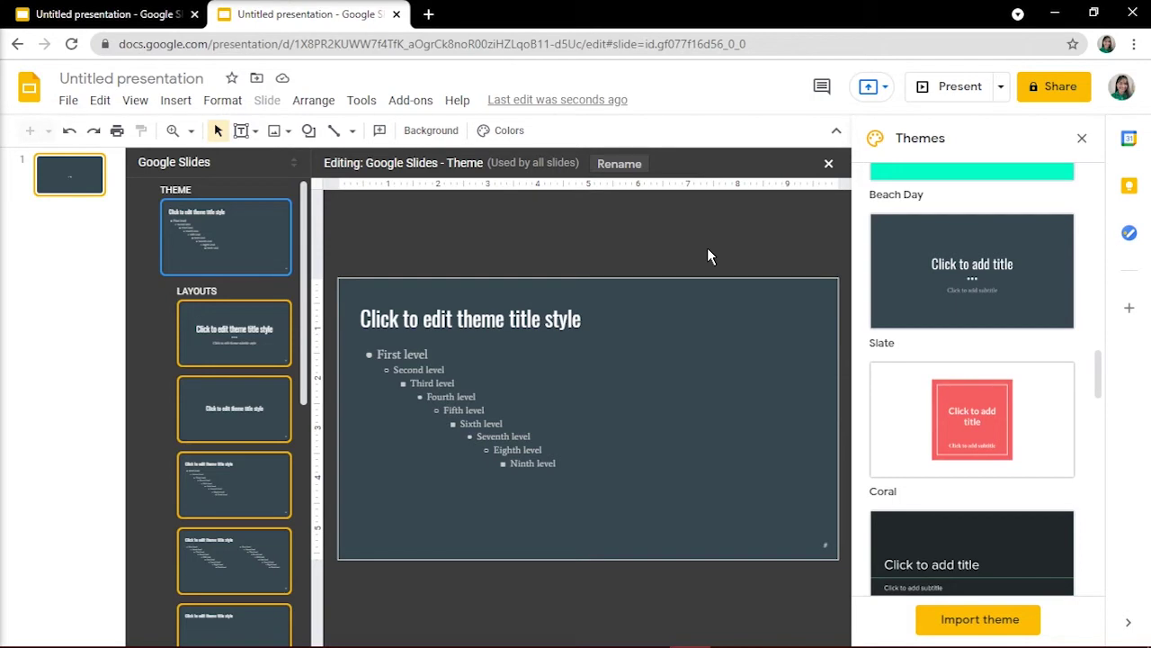
- Set the master title placeholder font to Impact
left_click(421, 316)
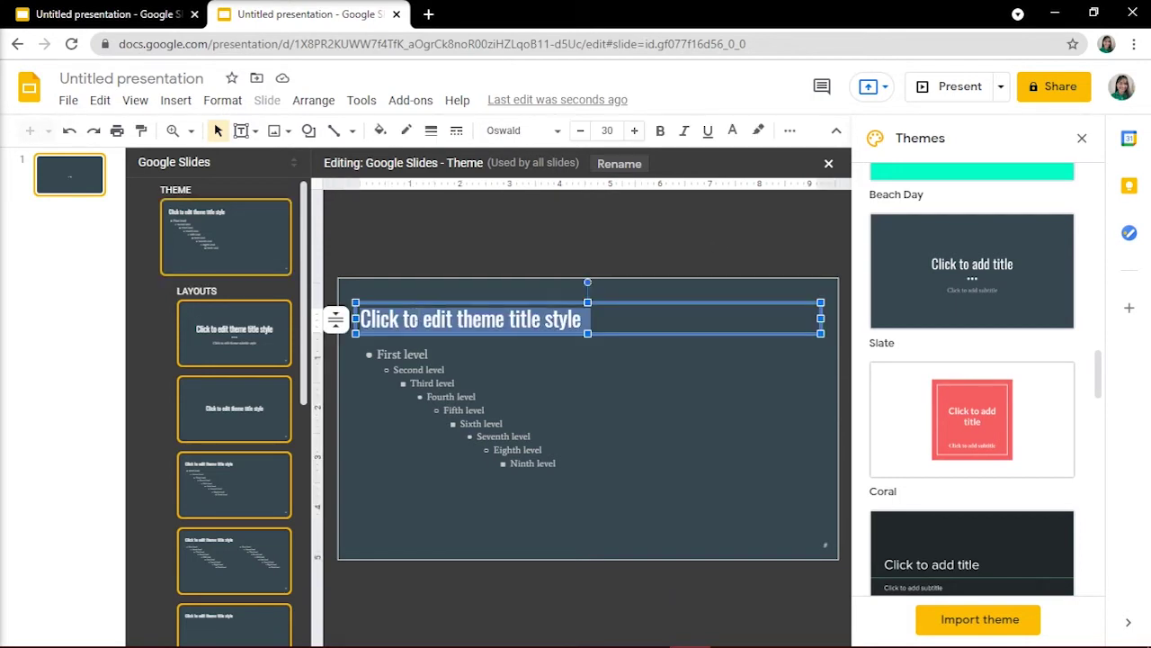
left_click(522, 131)
left_click(528, 336)
- Give the master's body levels new fonts, with Second level in Shadows Into Light
left_click(402, 354)
left_click(522, 130)
left_click(527, 337)
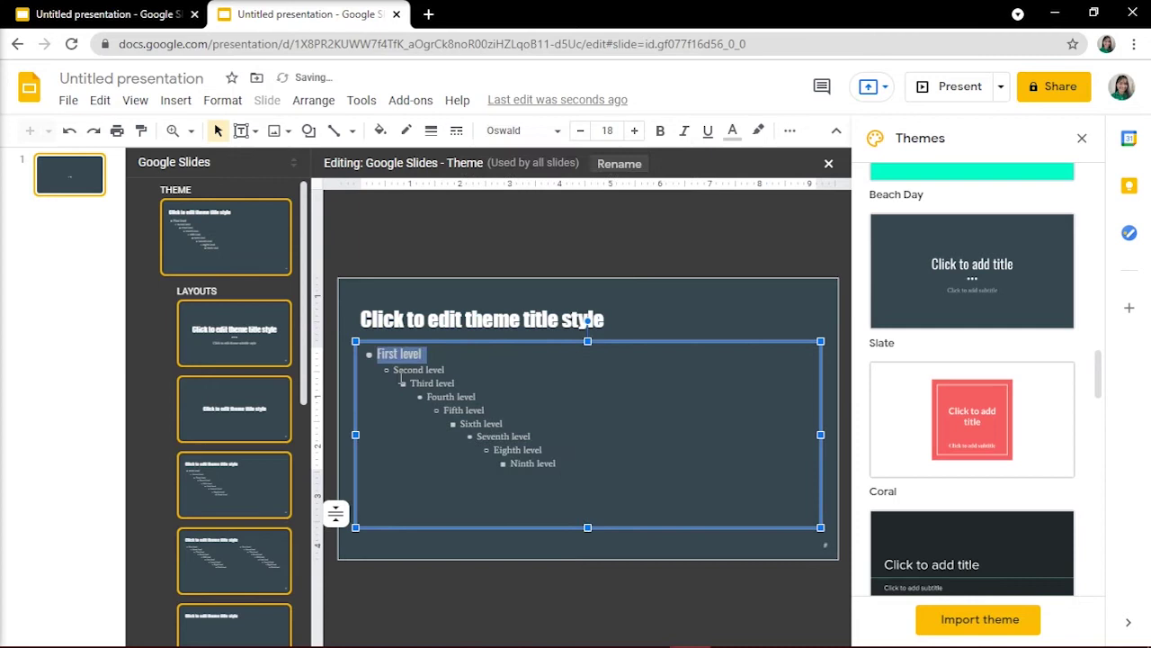
left_click(513, 134)
left_click(551, 282)
triple_click(449, 397)
left_click(521, 130)
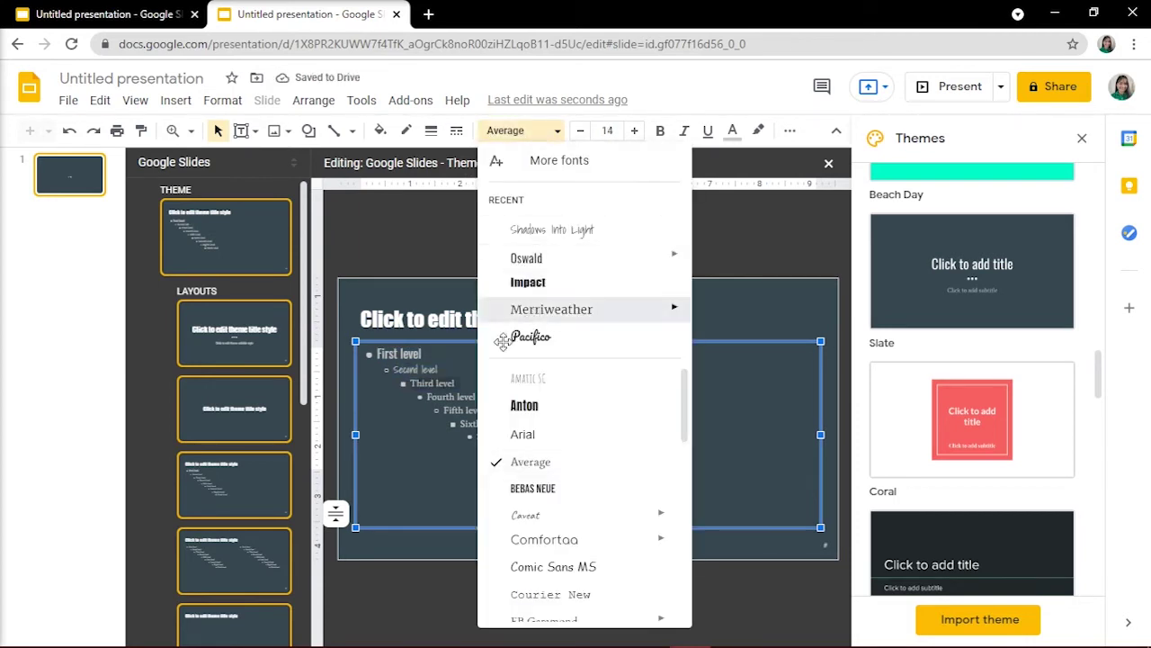
left_click(519, 139)
left_click(585, 277)
triple_click(505, 380)
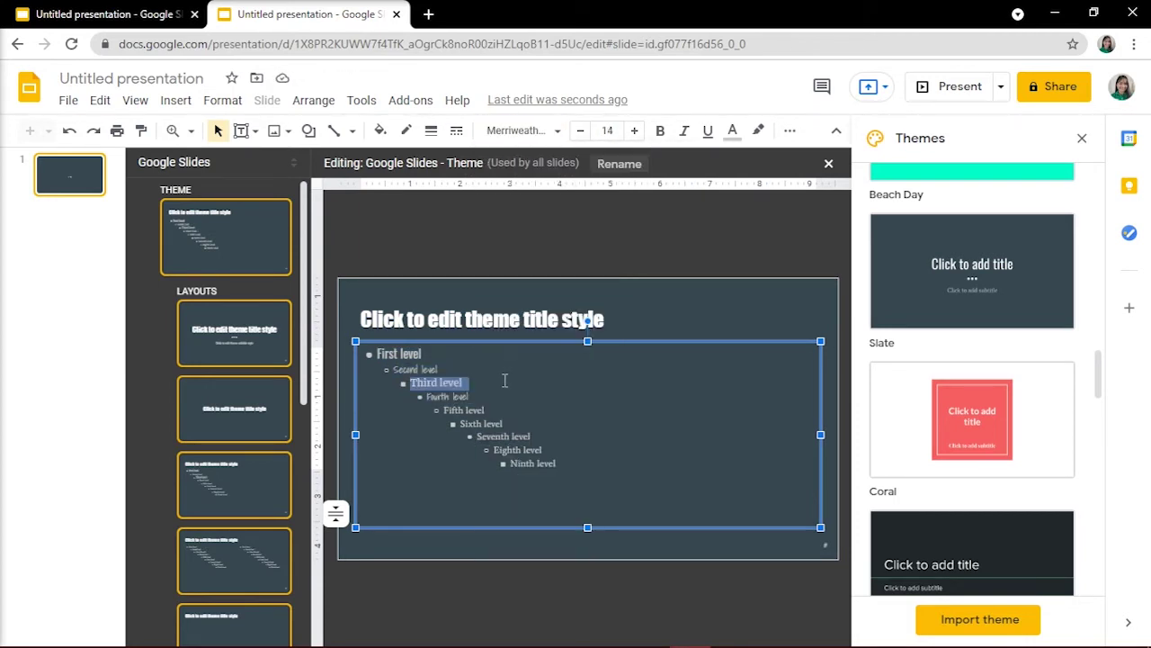
- Paste the Google Tutorials logo onto the master and place it top-right
left_click(693, 324)
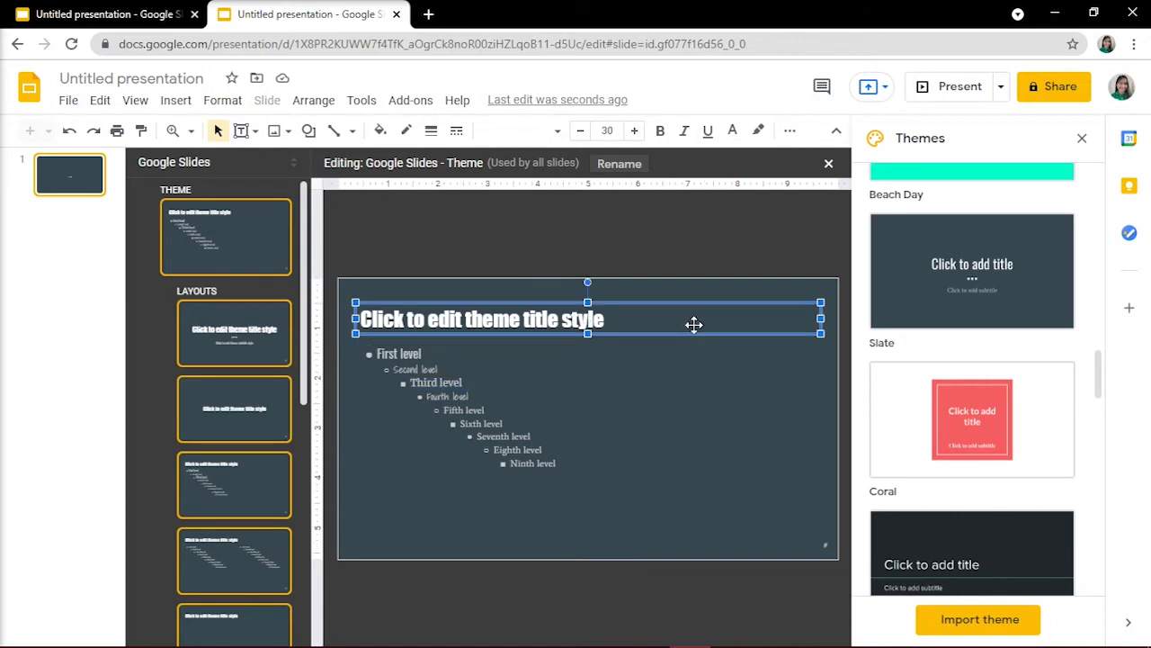
key("ctrl+v")
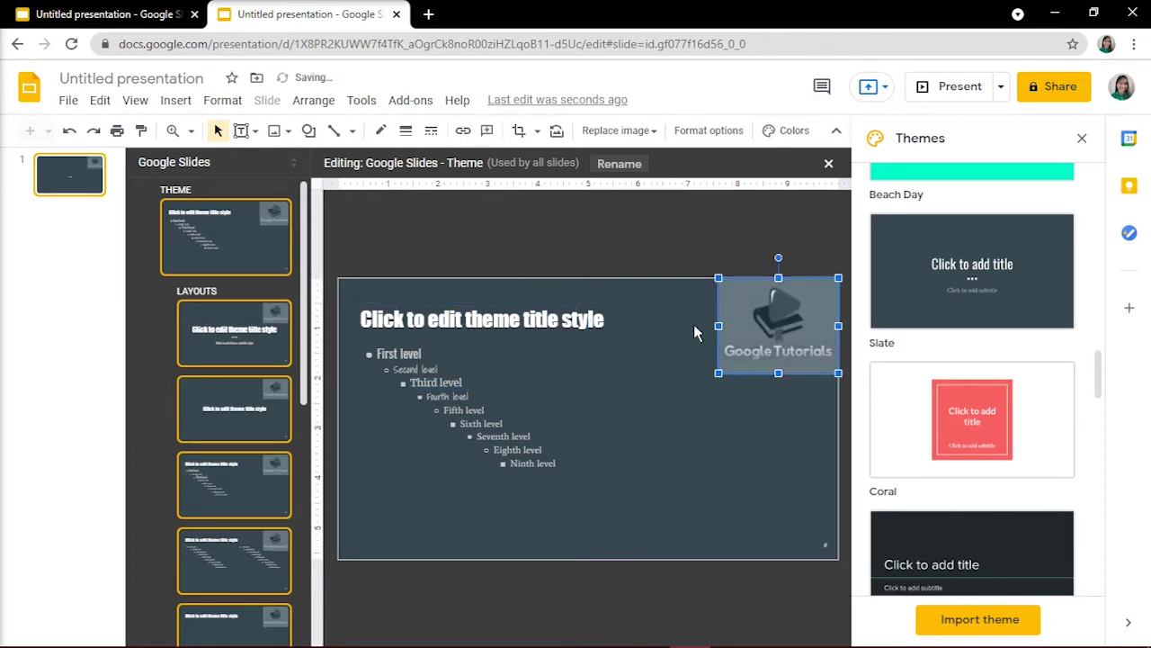
left_click_drag(743, 338, 742, 340)
left_click(602, 234)
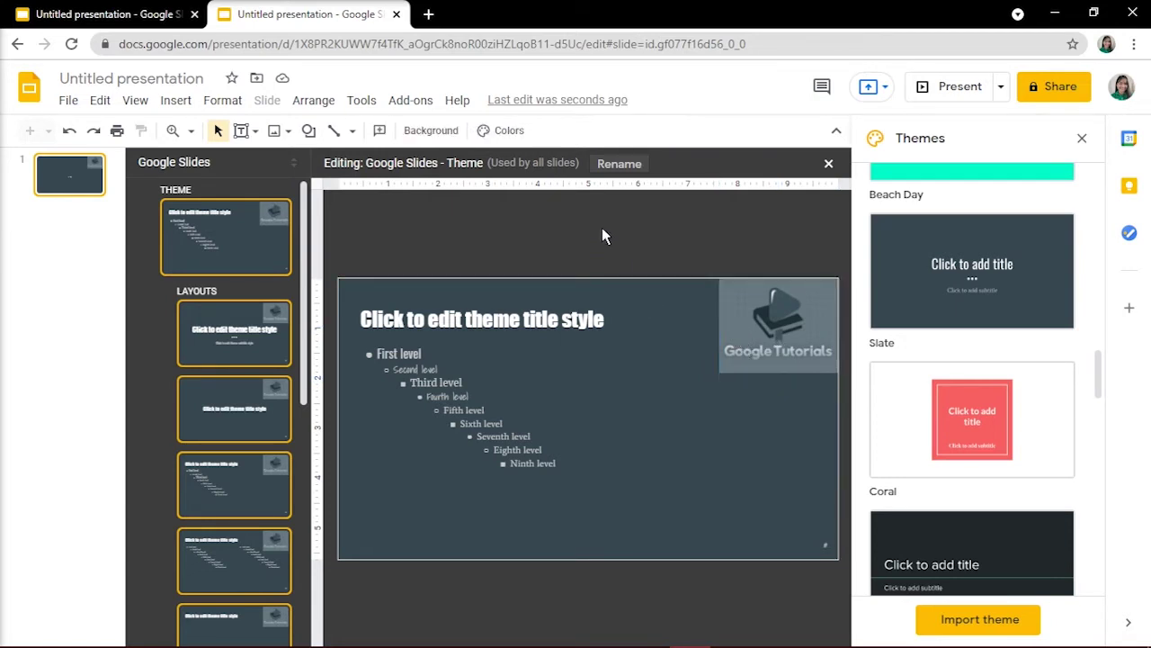
- Give the theme master a solid dark slate background colour
left_click(431, 130)
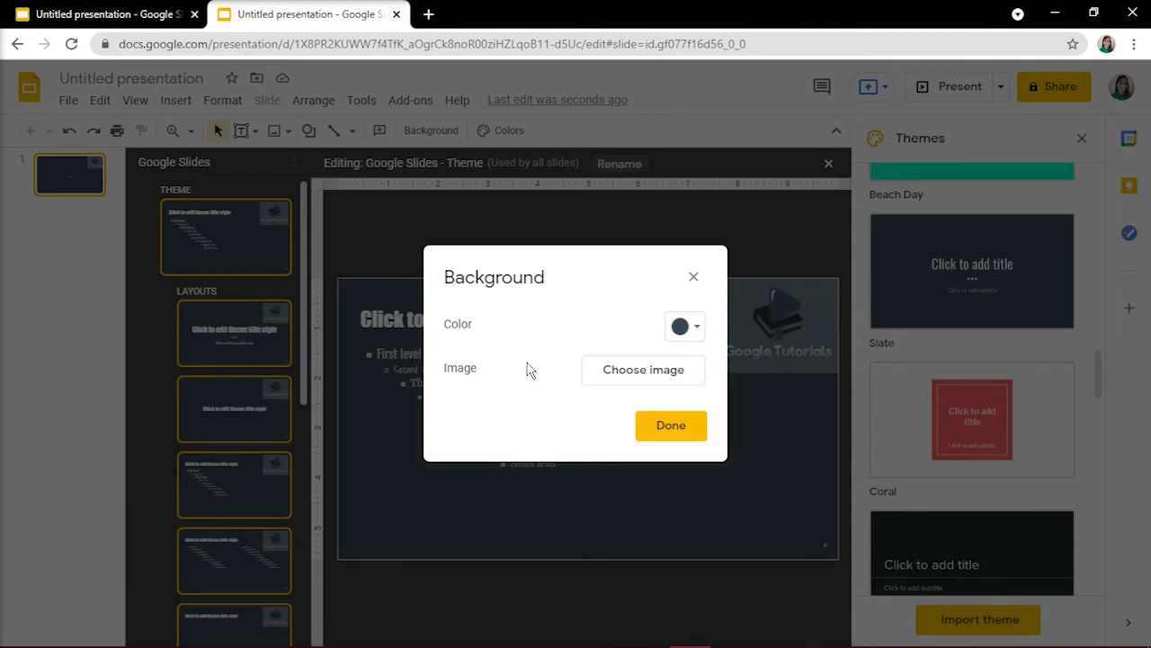
left_click(695, 333)
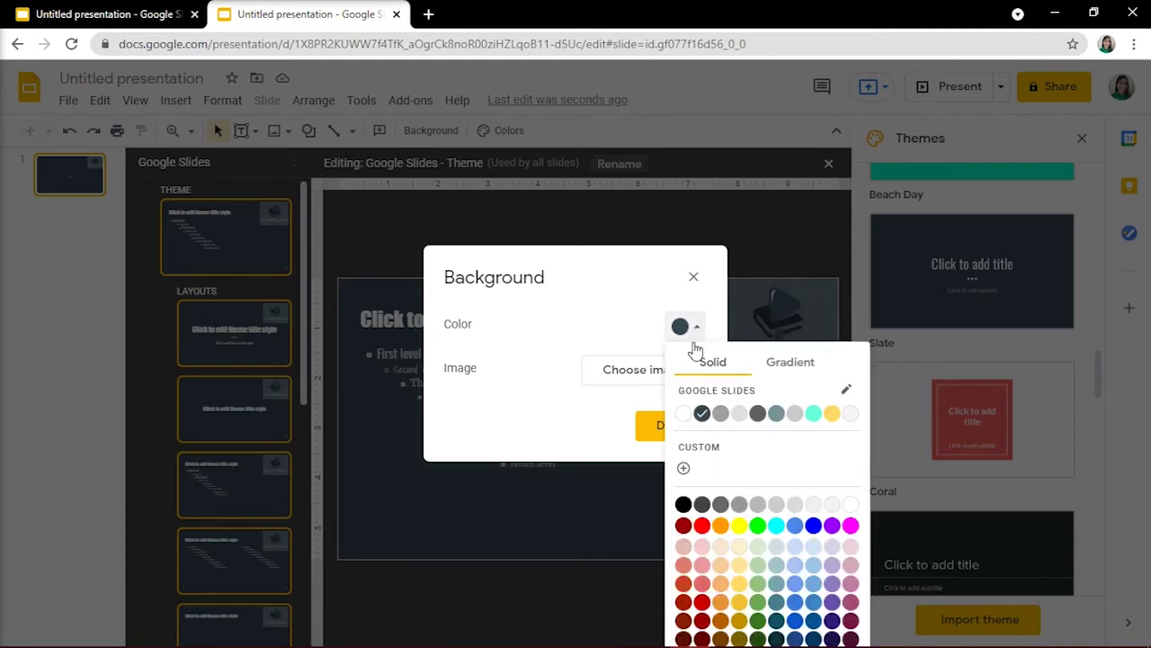
left_click(701, 414)
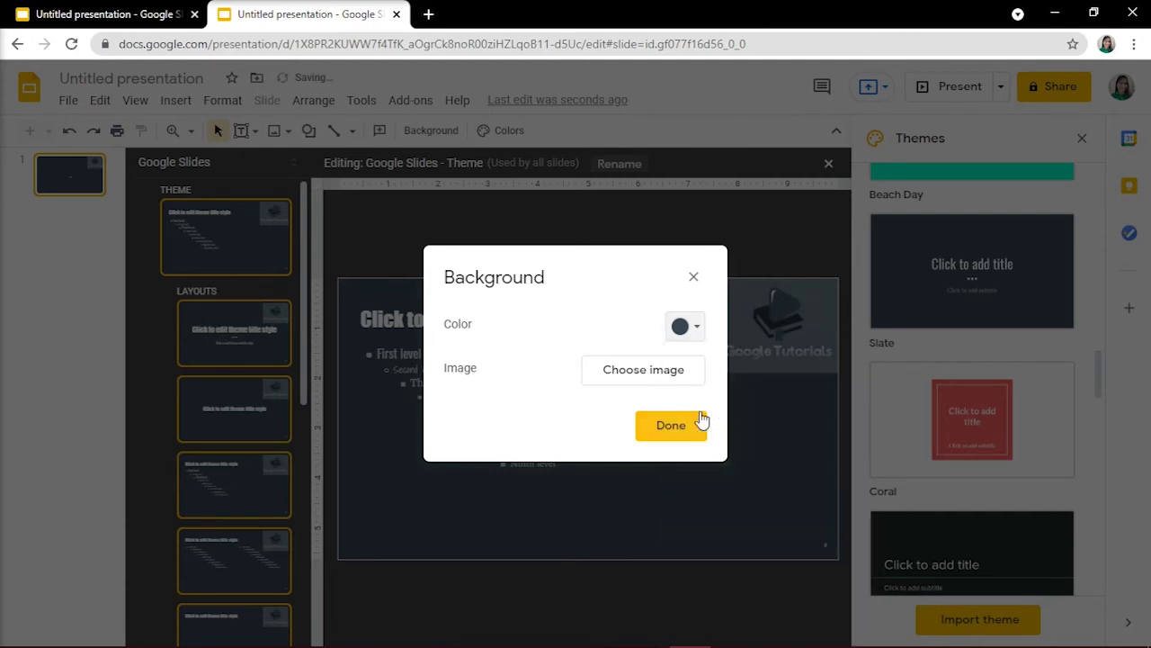
left_click(665, 424)
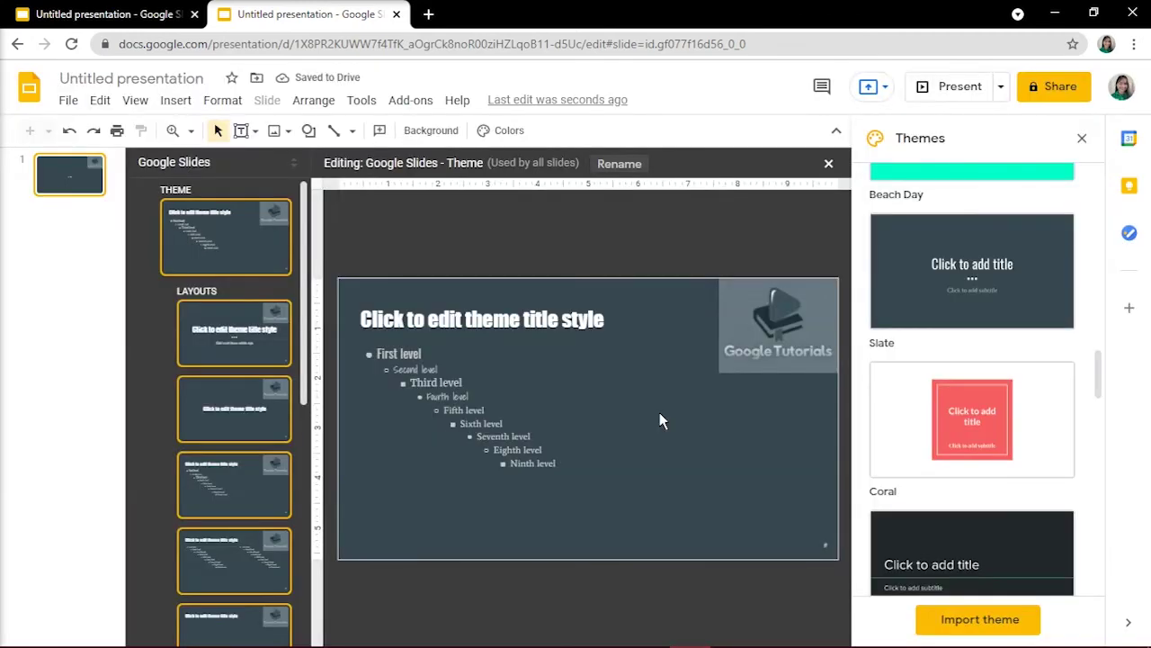
- Review the Section header and Title and body layouts
scroll(268, 347, "down", 1)
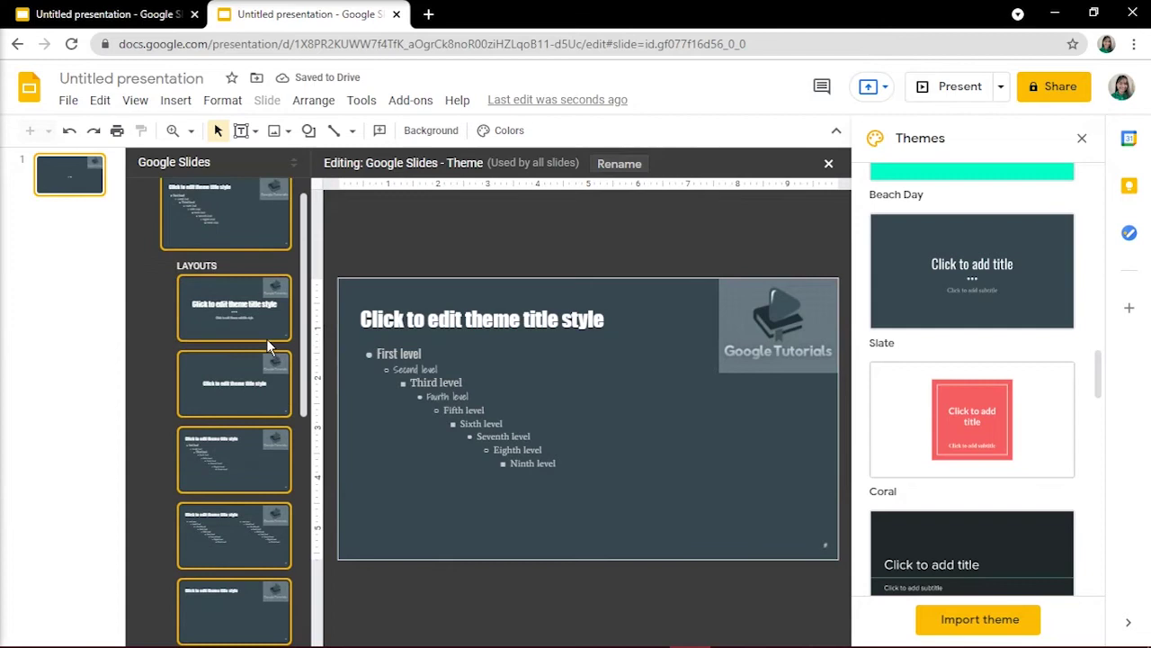
scroll(268, 345, "down", 1)
scroll(268, 345, "down", 1)
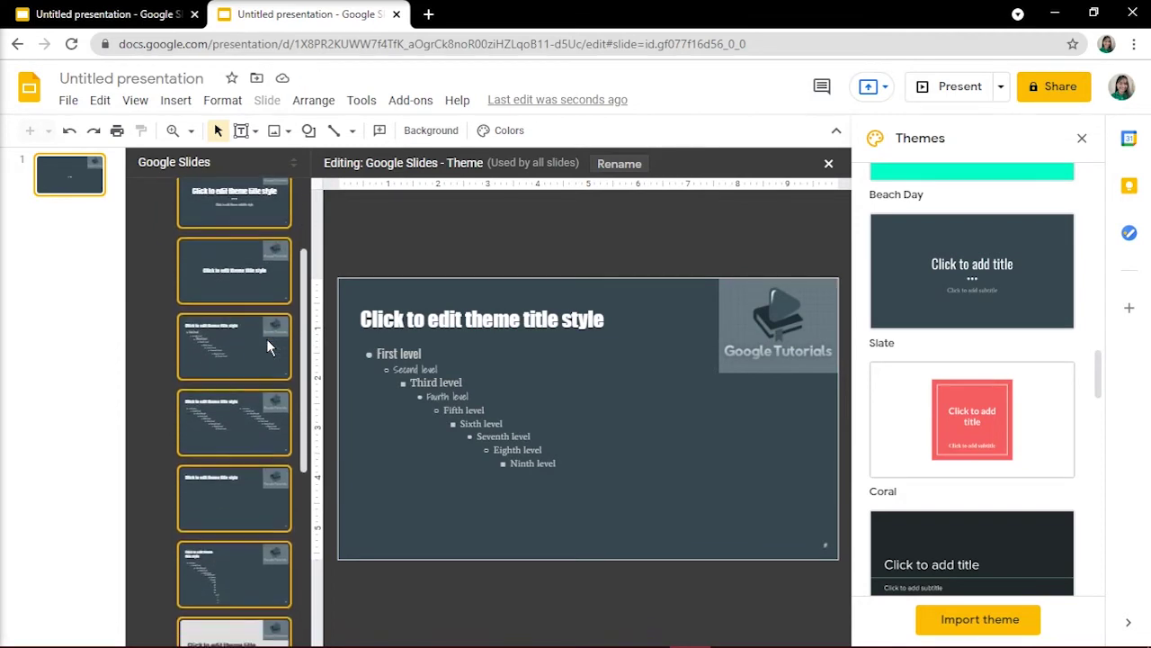
scroll(266, 338, "down", 1)
scroll(254, 268, "up", 1)
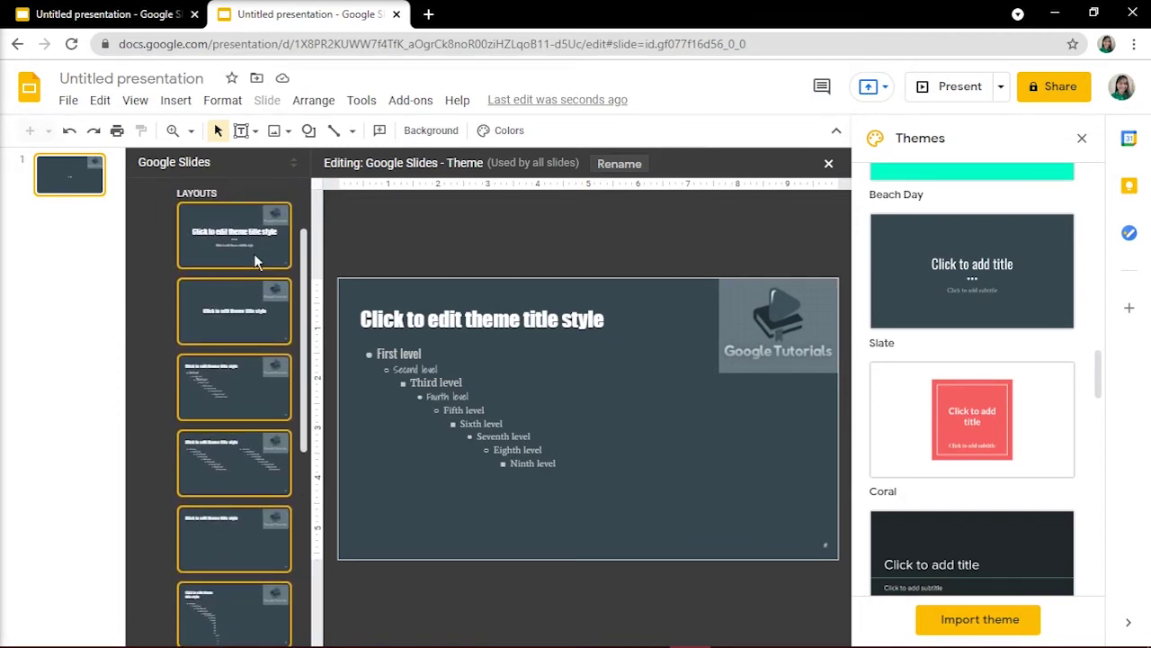
left_click(255, 261)
left_click(241, 303)
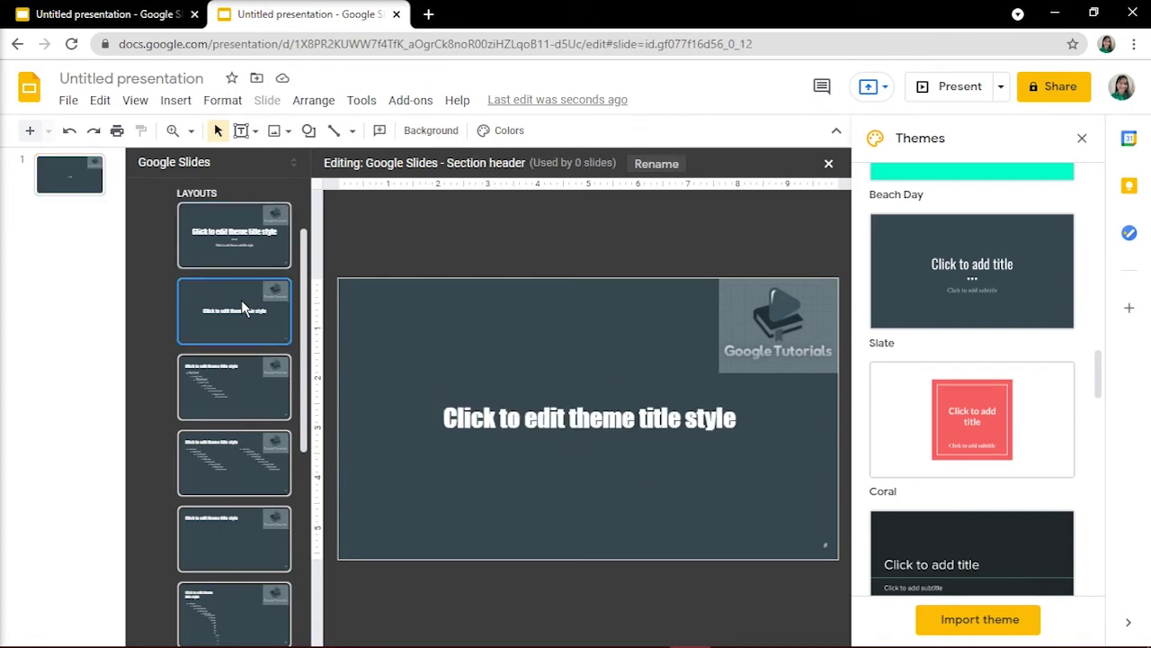
scroll(241, 299, "down", 2)
left_click(230, 300)
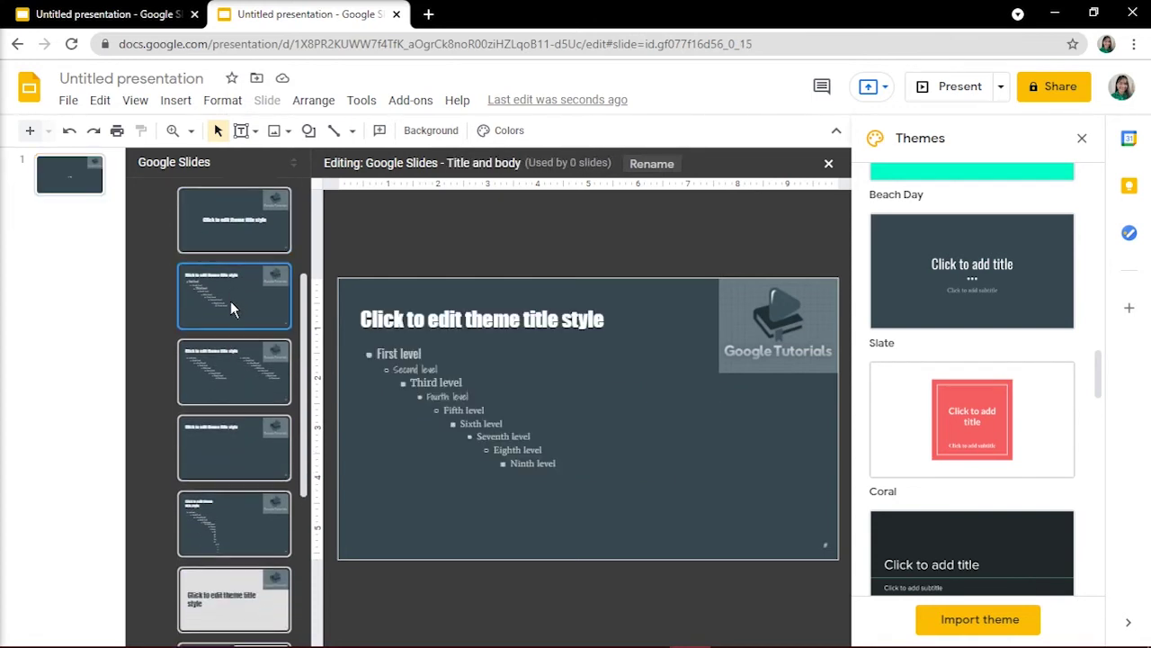
- Review the Title and two columns, Title only, One column text and Main point layouts
scroll(230, 301, "down", 1)
scroll(231, 300, "down", 1)
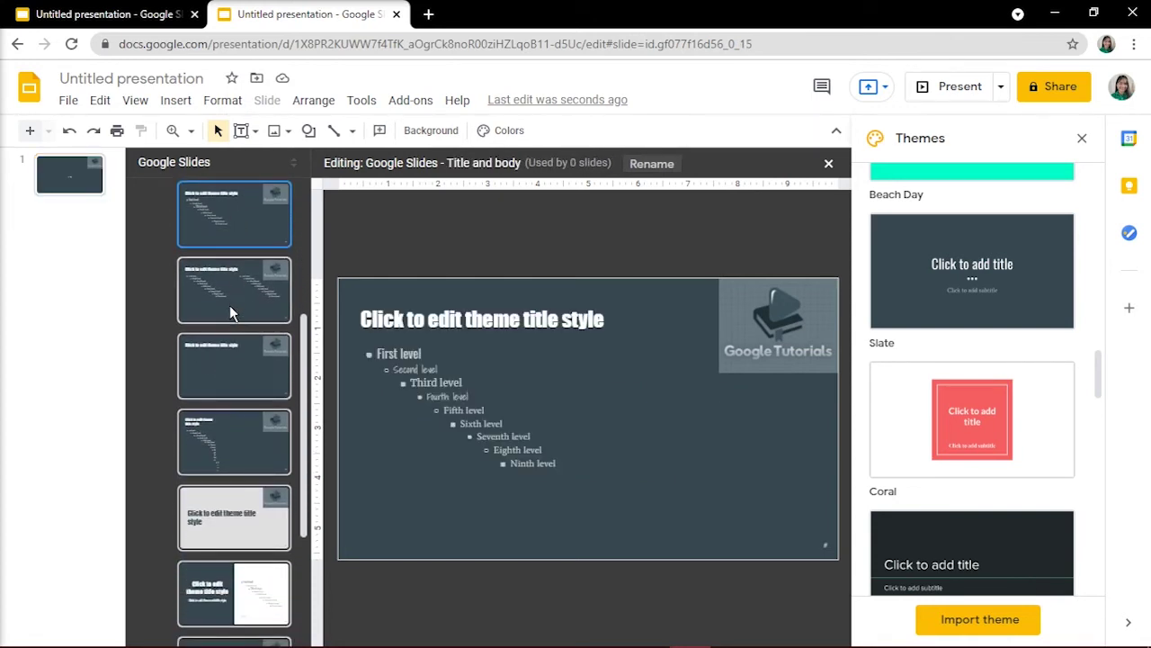
left_click(229, 307)
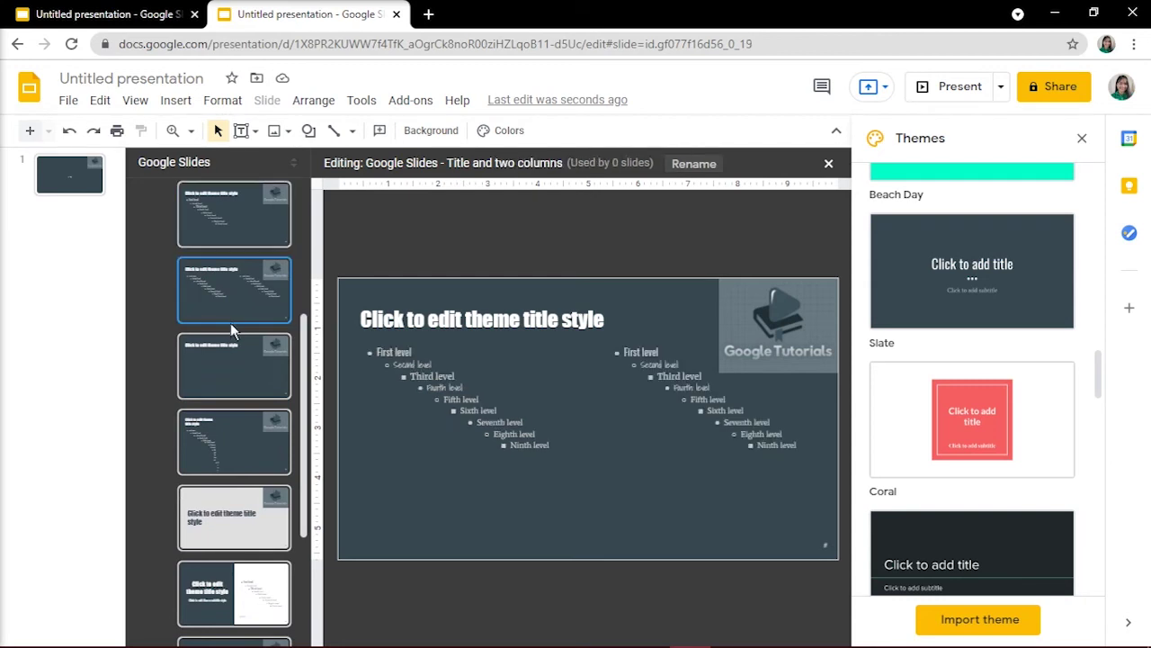
left_click(229, 351)
scroll(229, 351, "down", 2)
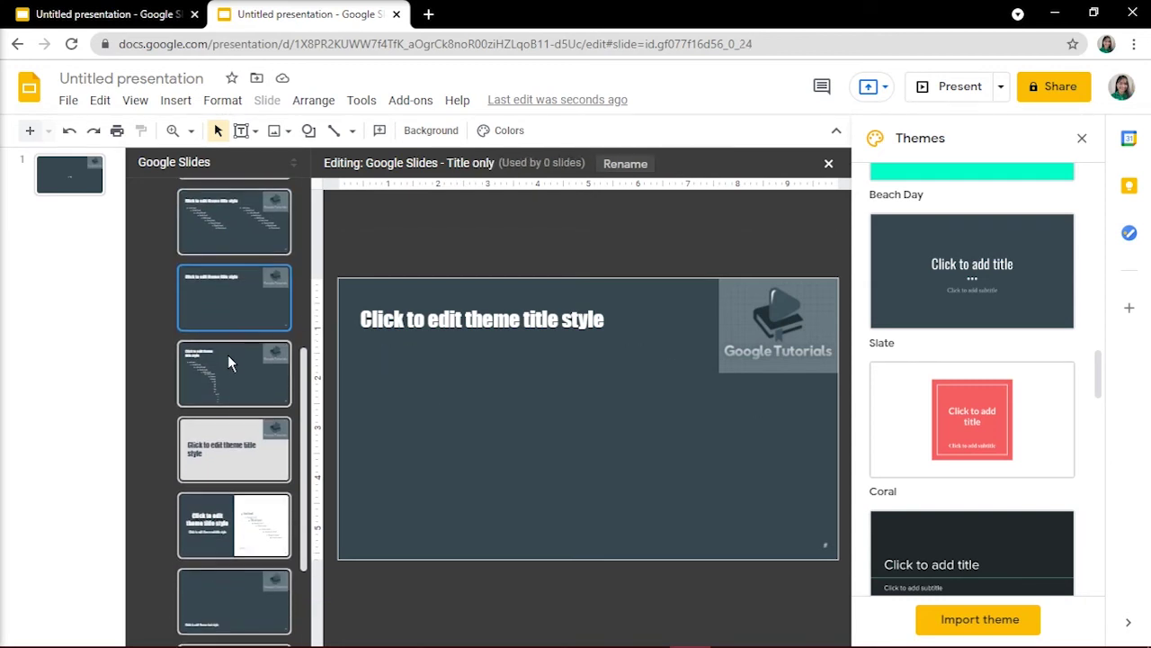
left_click(228, 356)
left_click(219, 434)
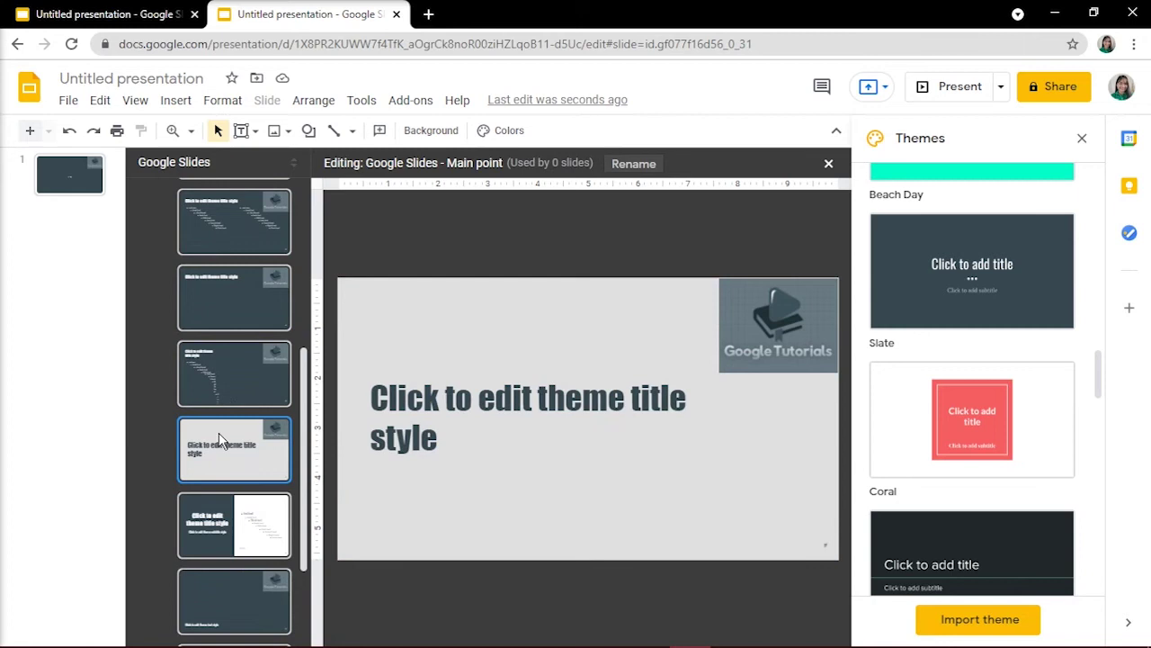
scroll(219, 436, "down", 2)
scroll(220, 438, "up", 2)
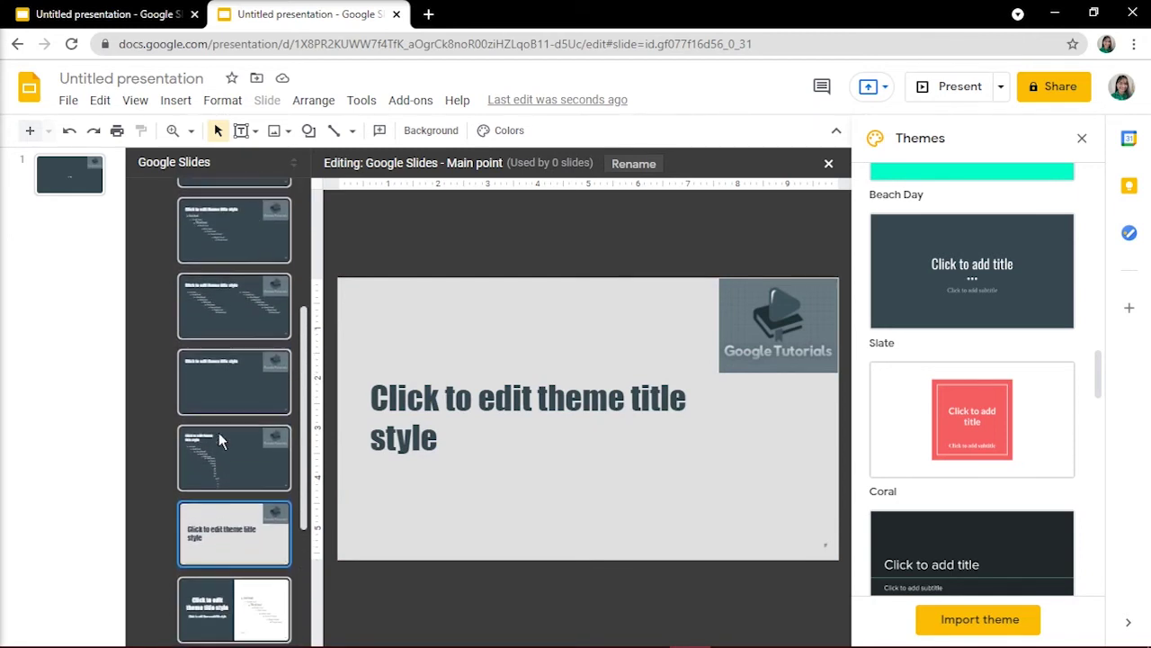
scroll(220, 440, "up", 3)
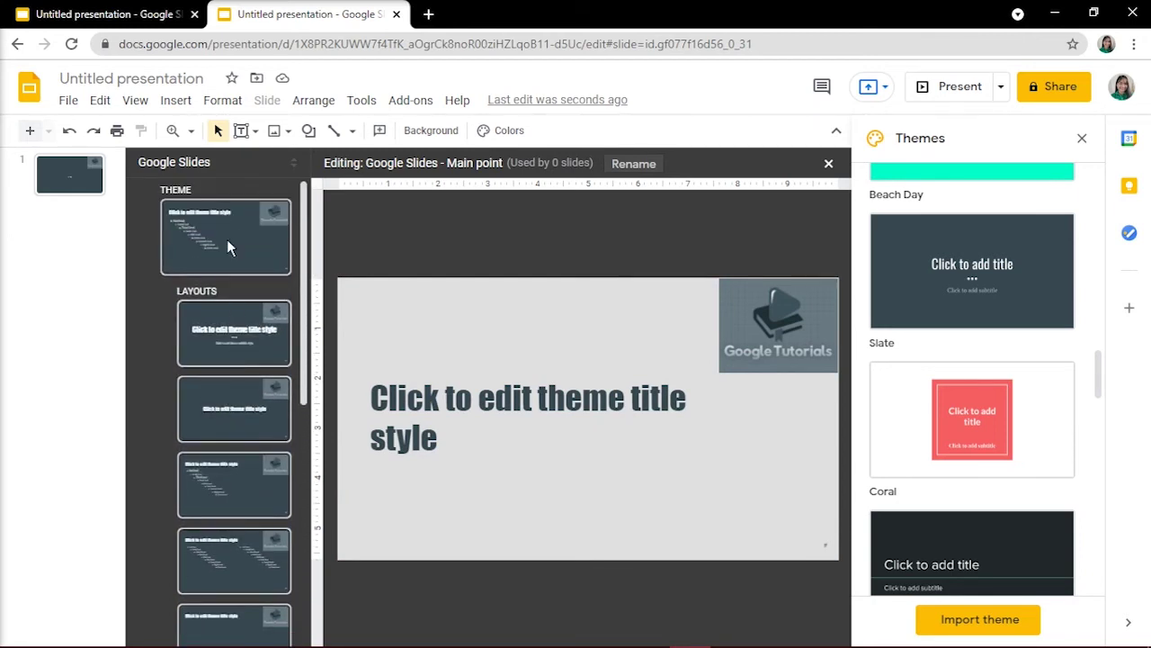
- Title the presentation 'Google Slides Tutorials Presentation' and open the Slides home page in a new tab
left_click(181, 82)
type("Googl")
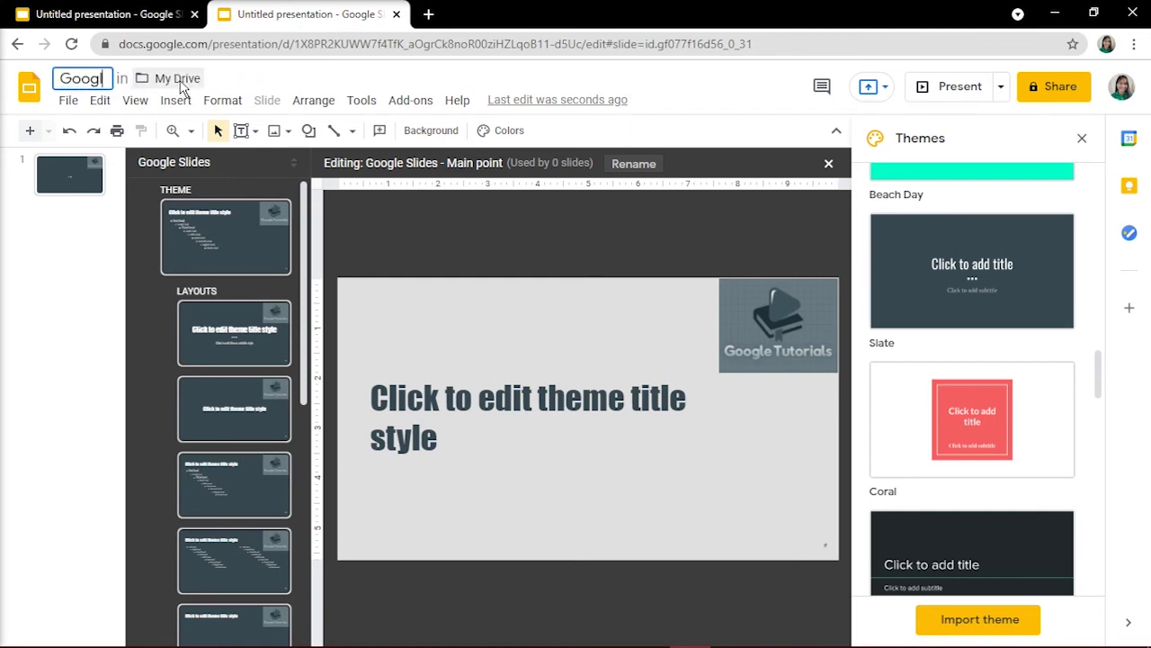
type("e Slides Tutorials Presentation")
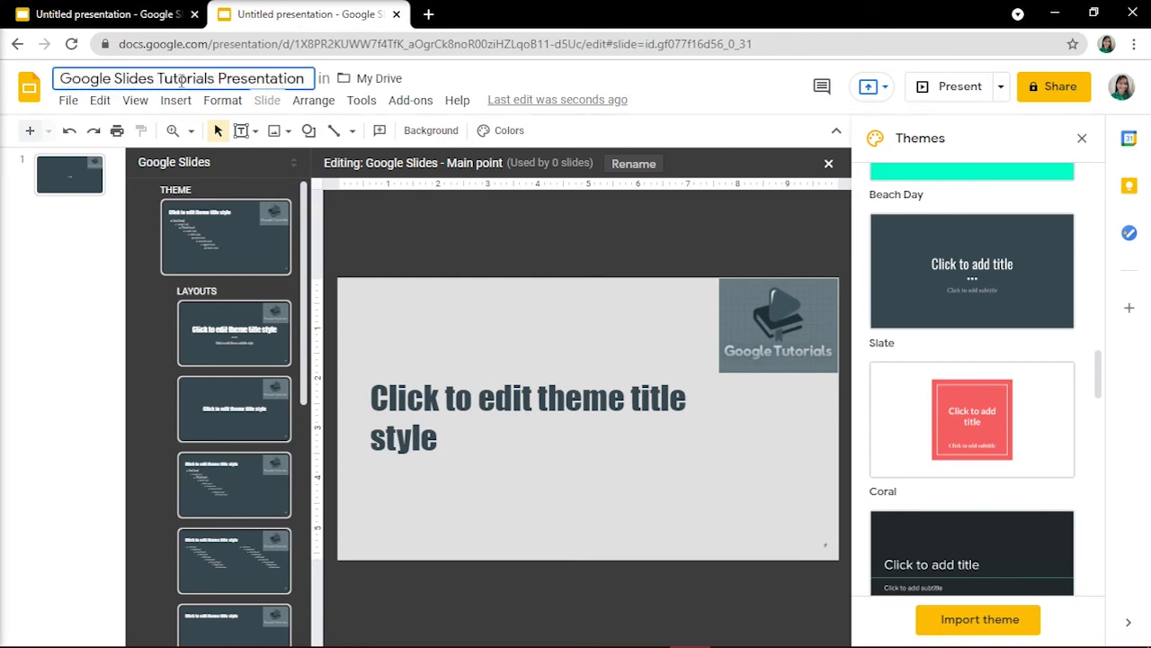
key("Return")
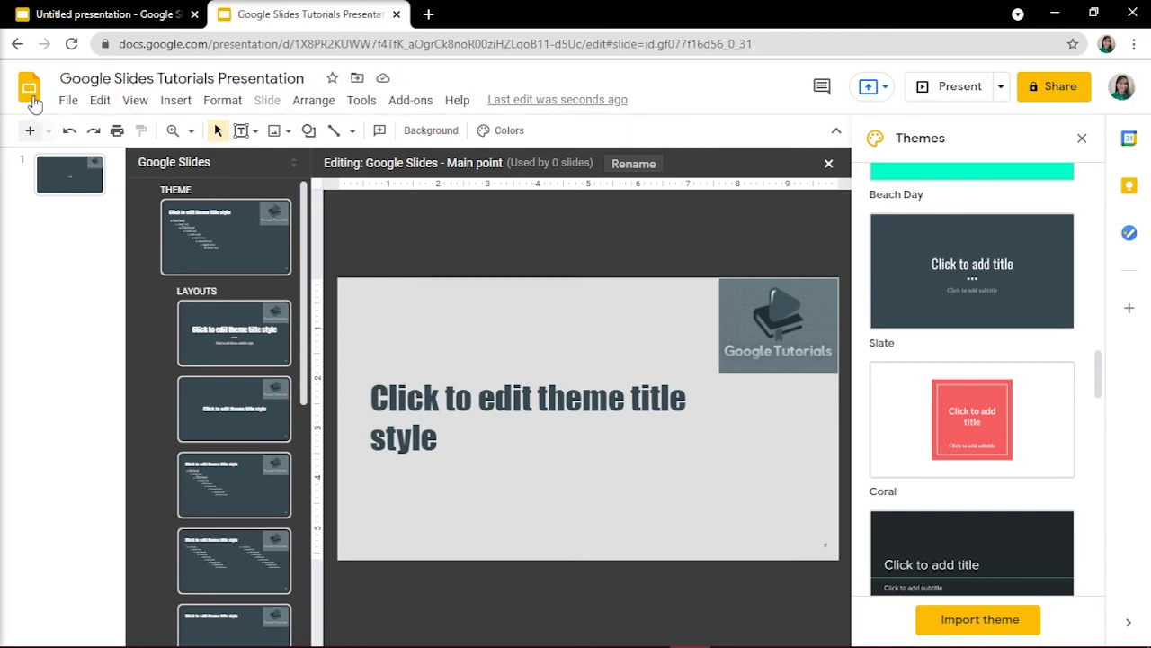
right_click(32, 99)
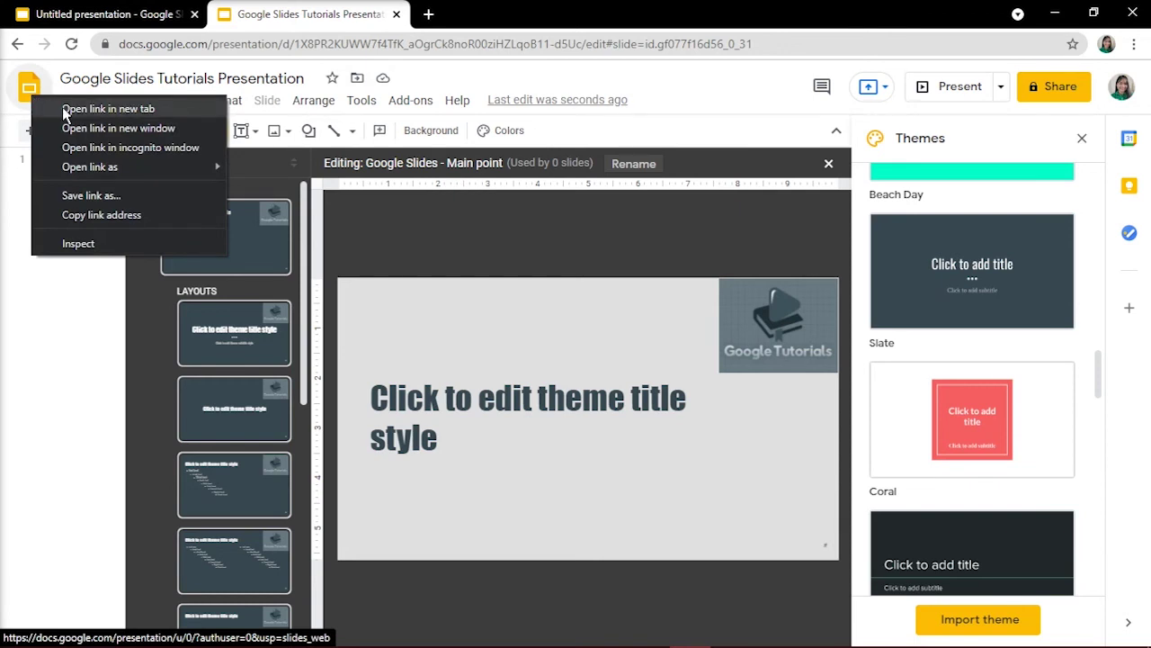
left_click(64, 110)
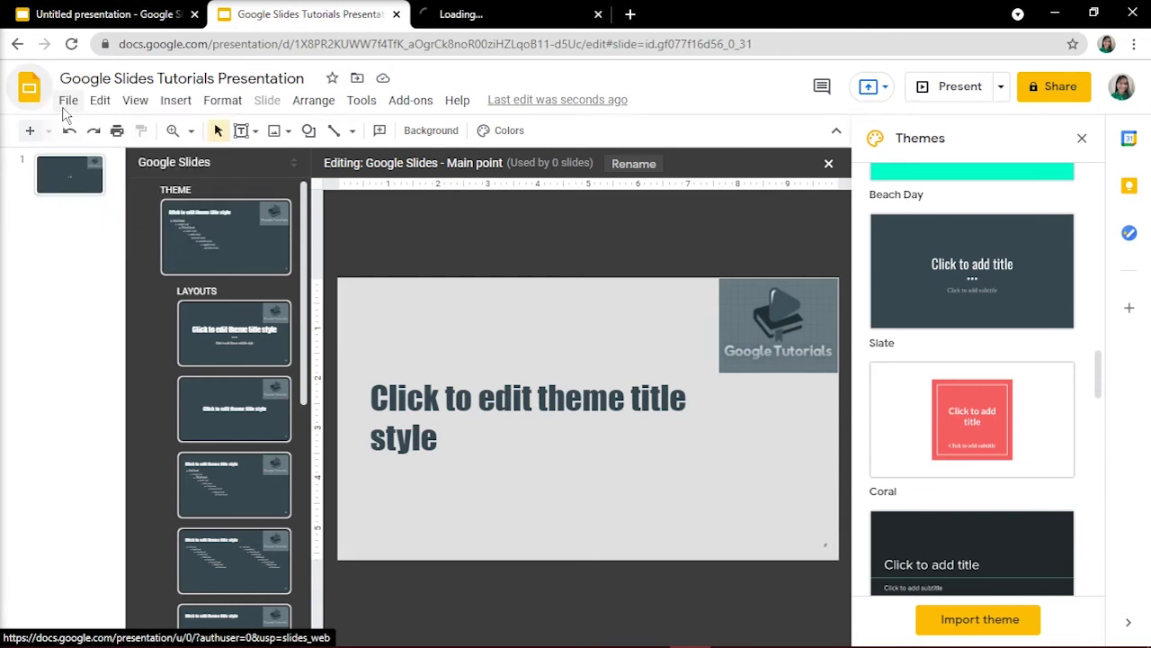
- Create a new blank presentation from the Slides home tab and open Import theme
left_click(515, 14)
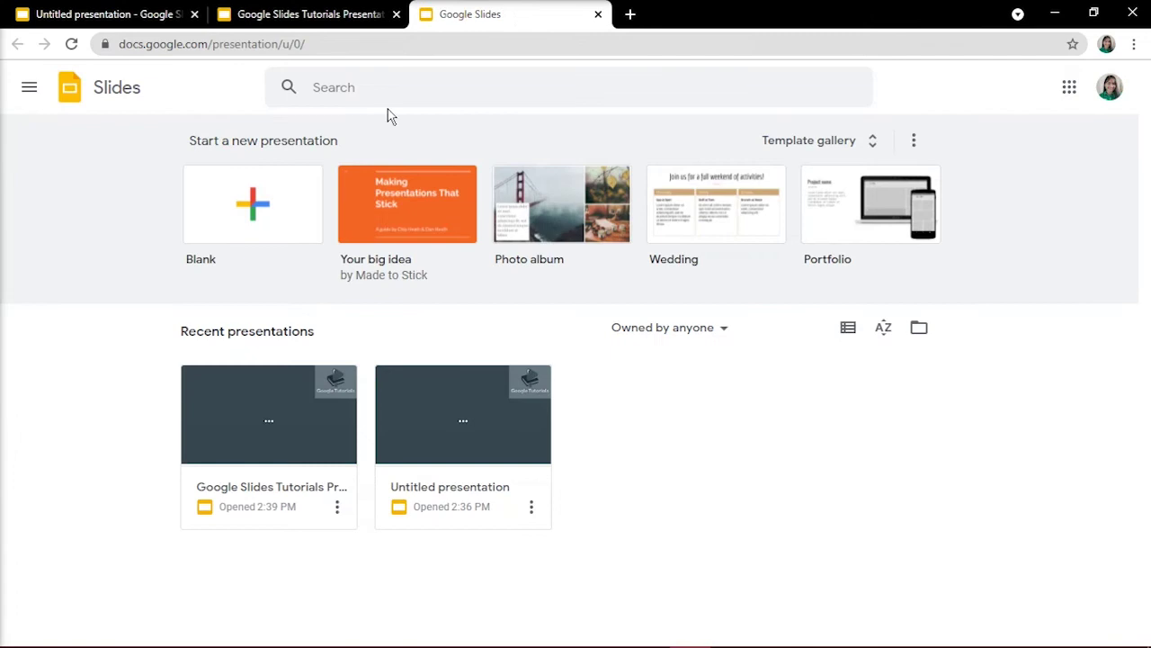
left_click(281, 201)
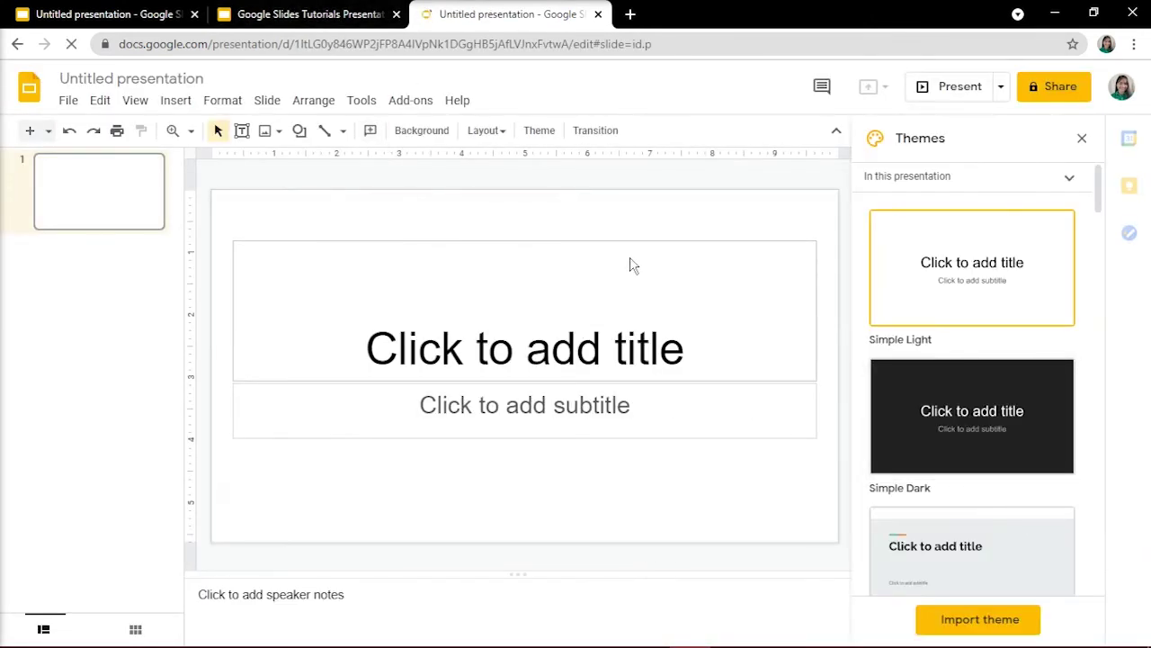
left_click(946, 620)
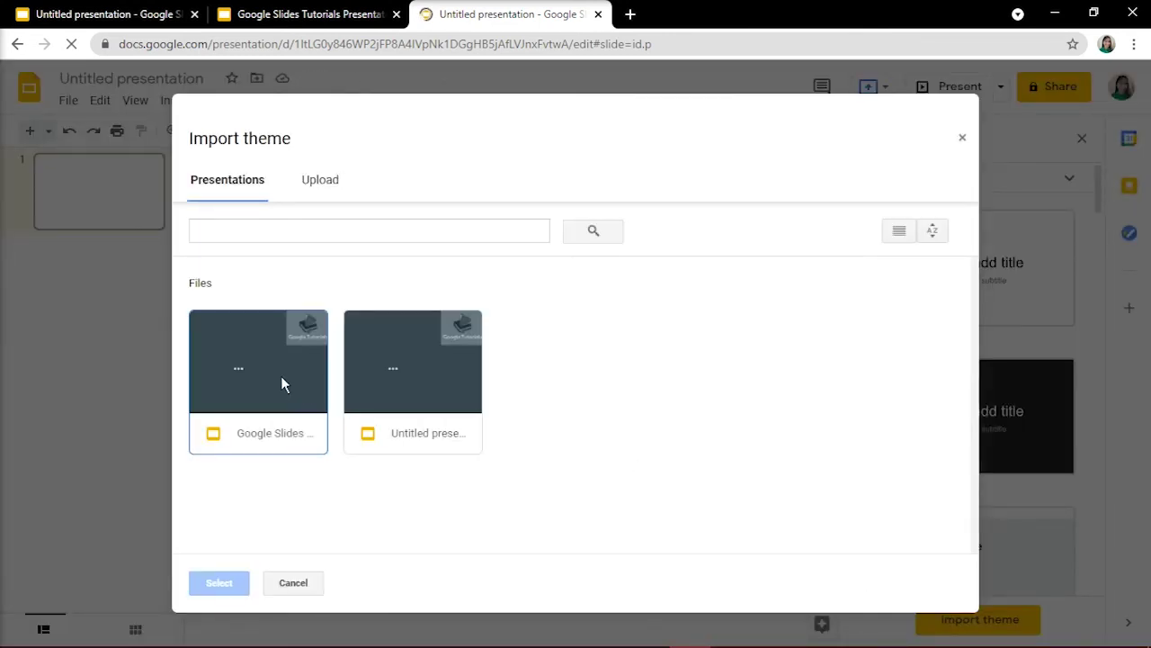
- Import the 'Google Slides' theme from Google Slides Tutorials Presentation
left_click(281, 375)
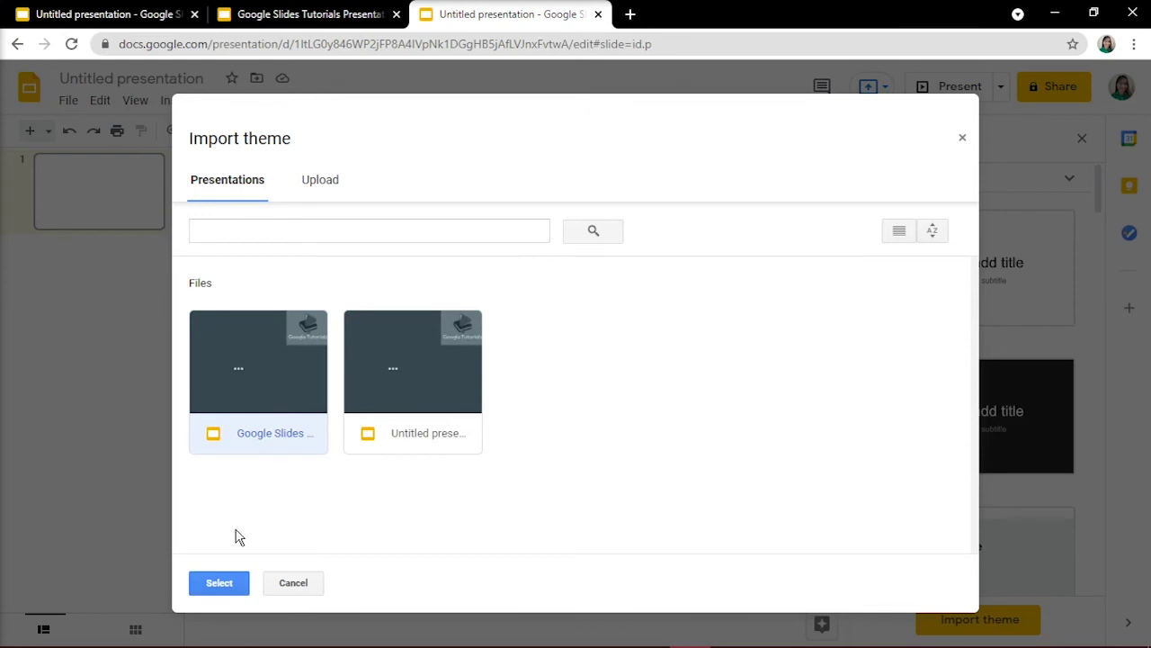
left_click(221, 580)
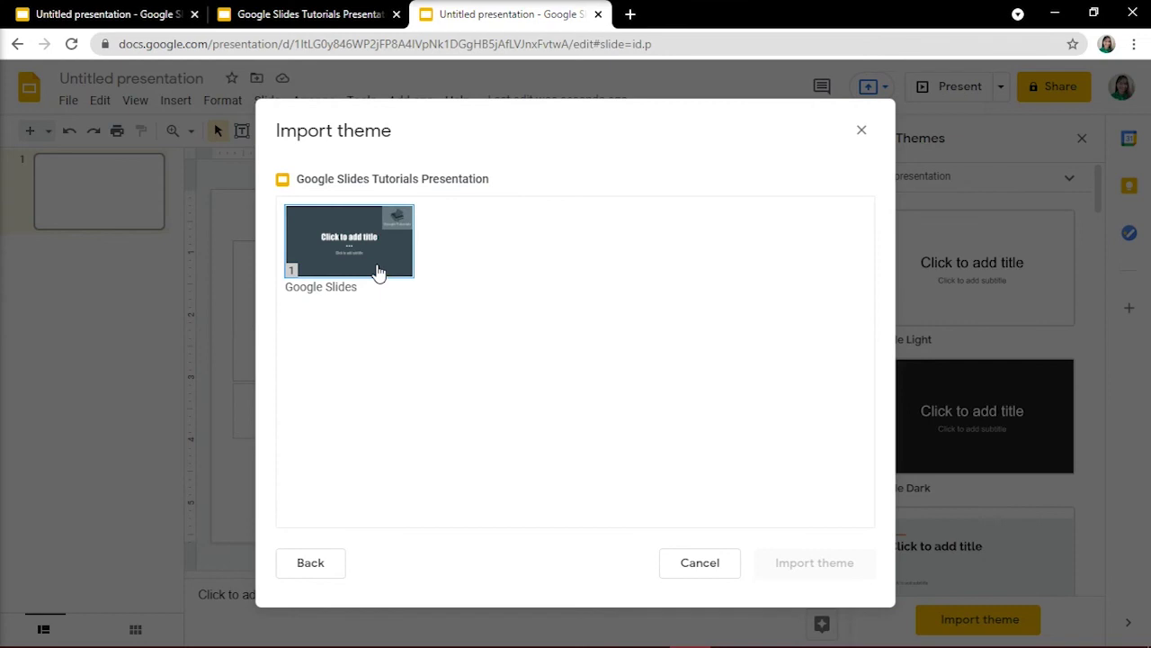
left_click(378, 270)
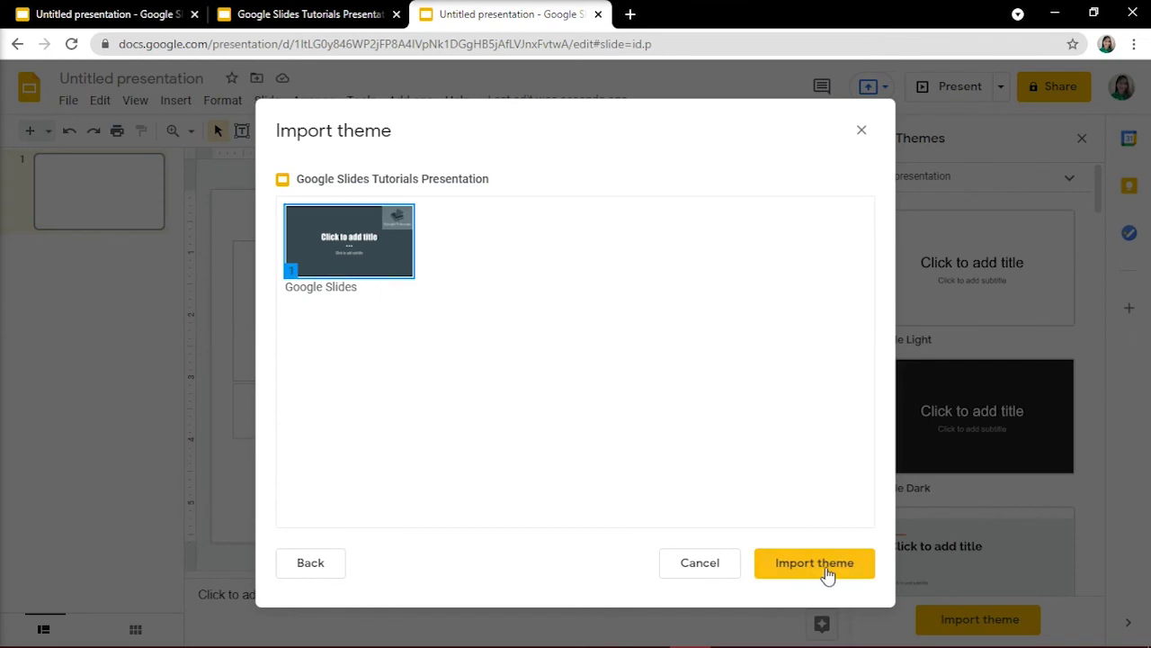
left_click(827, 567)
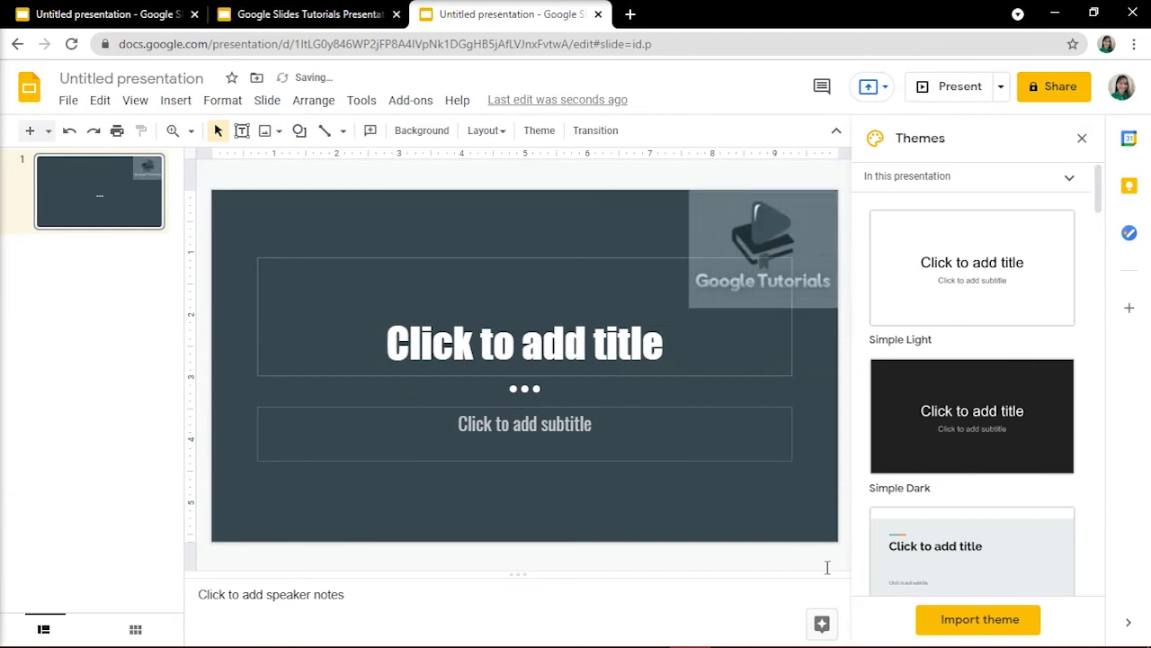
- Title the first slide 'Google Slides Tutorials' with subtitle 'Like and Subscribe'
left_click(620, 322)
type("Google Sl")
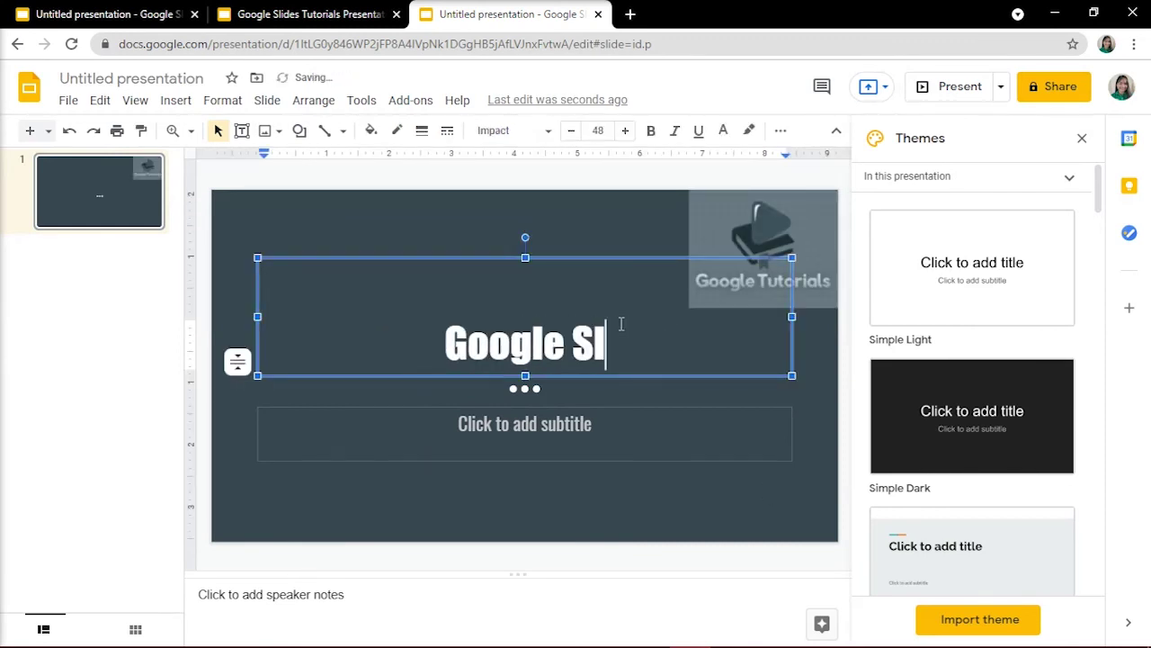
type("ides Tutorials")
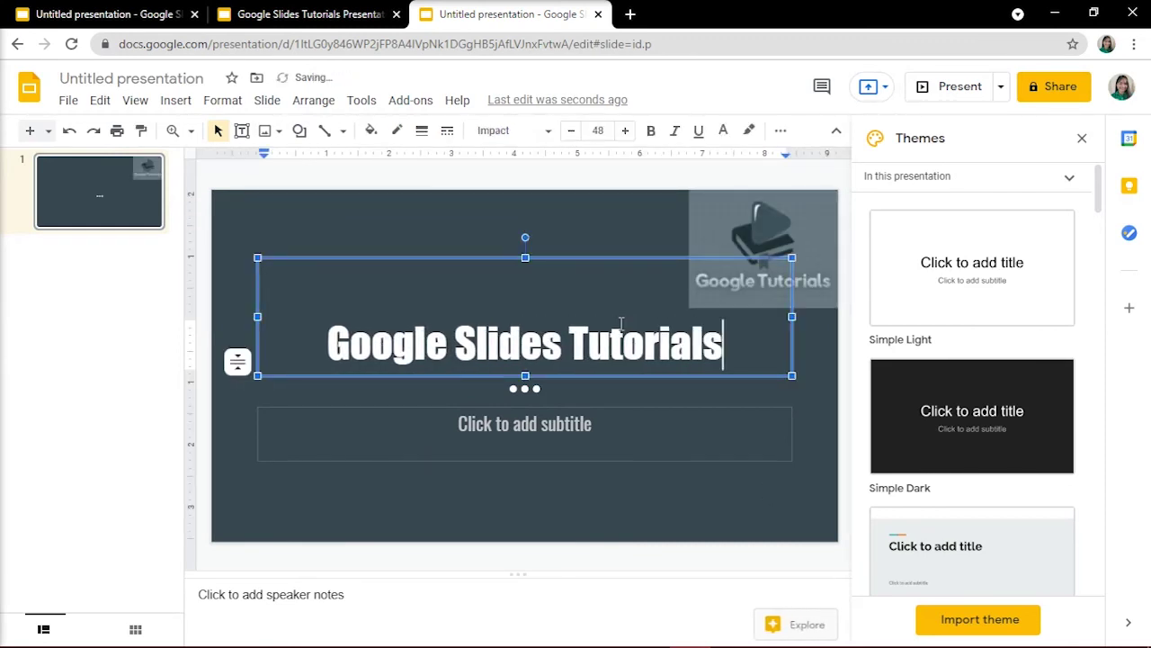
left_click(559, 425)
type("Like and Subsc")
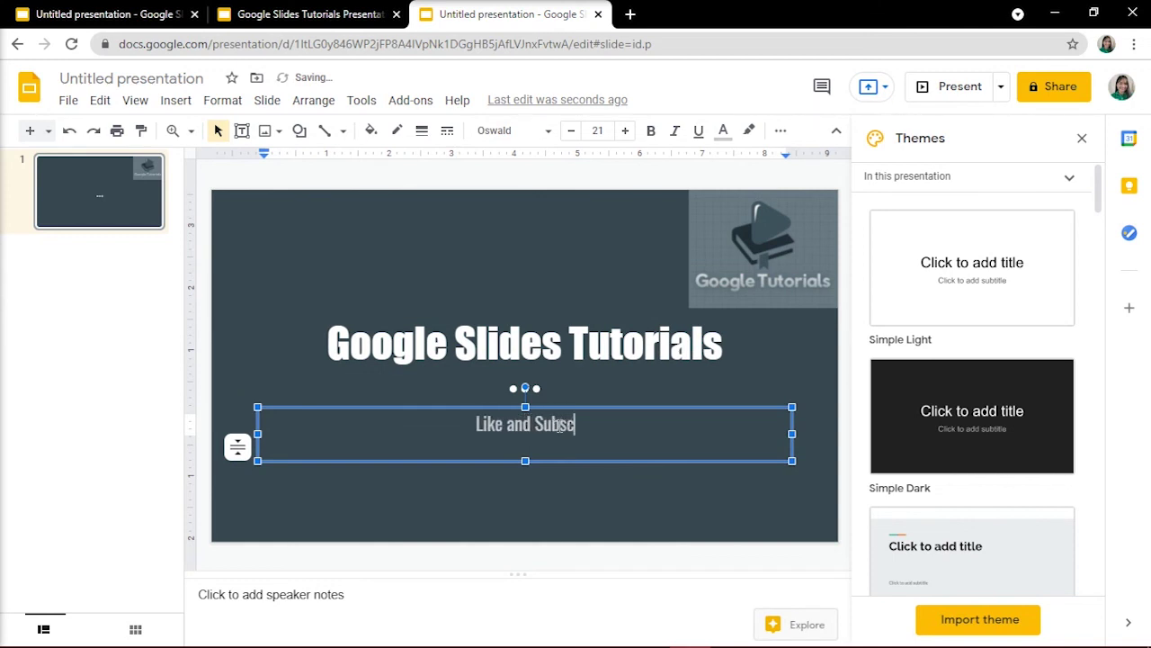
type("ribe")
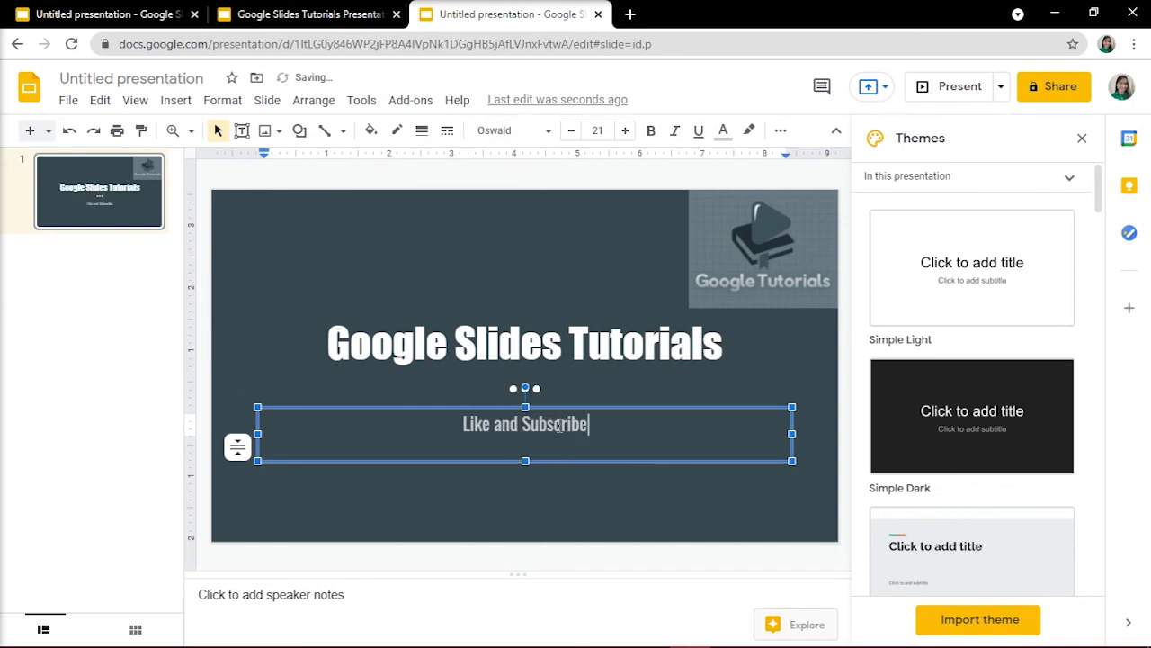